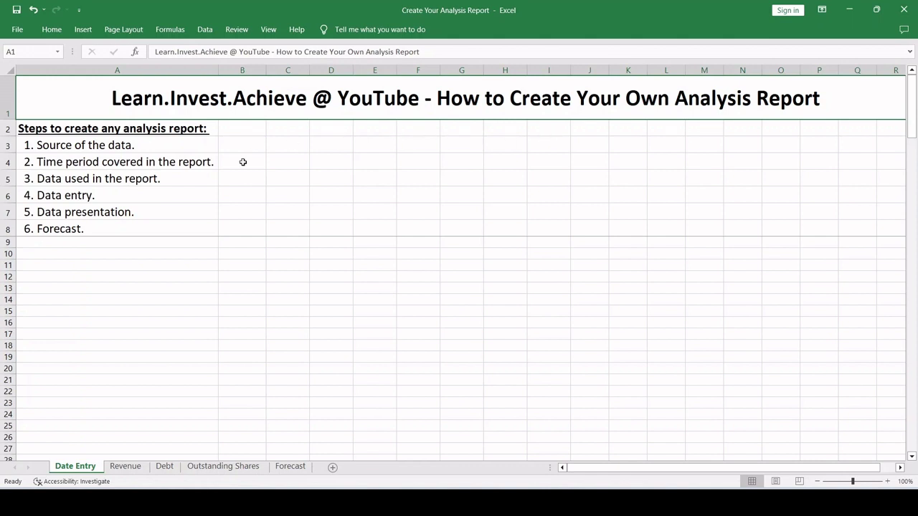
Step: Review the six report-creation steps in A3:A8, singling out the data source item
drag(92, 145, 112, 232)
click(115, 251)
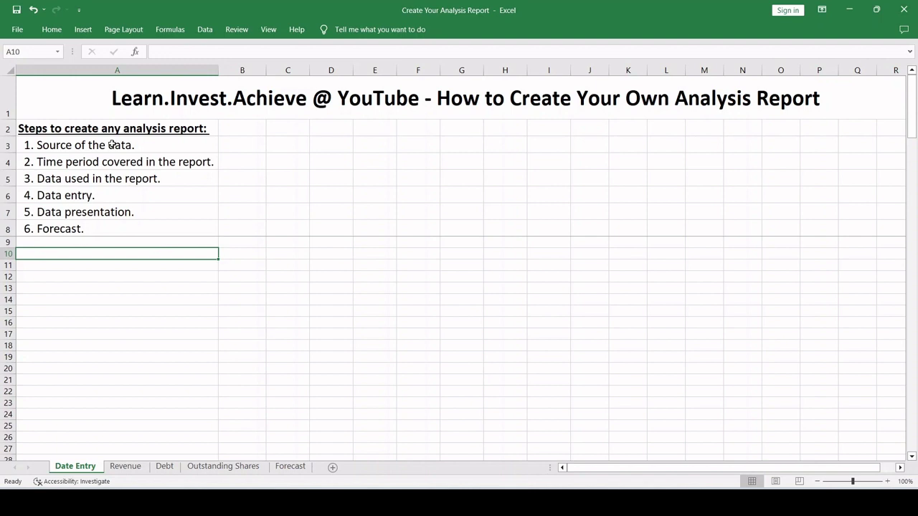
drag(112, 144, 112, 224)
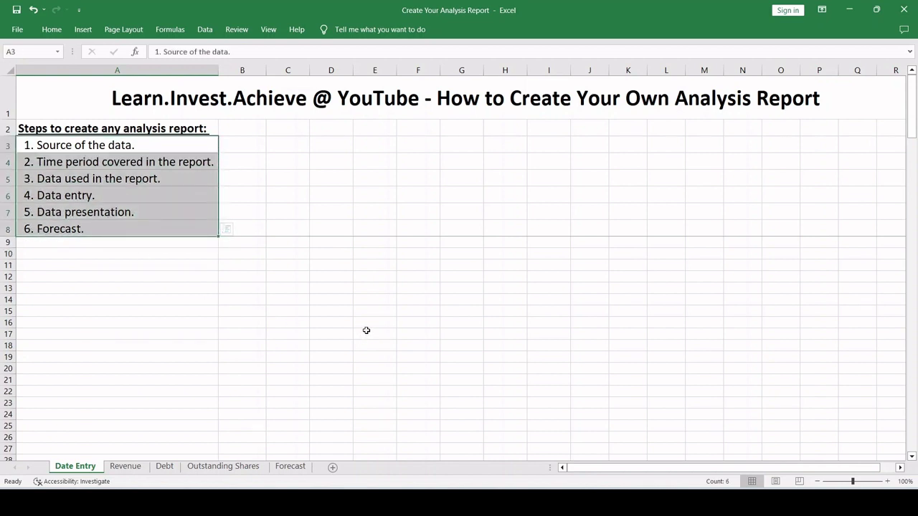
double_click(135, 145)
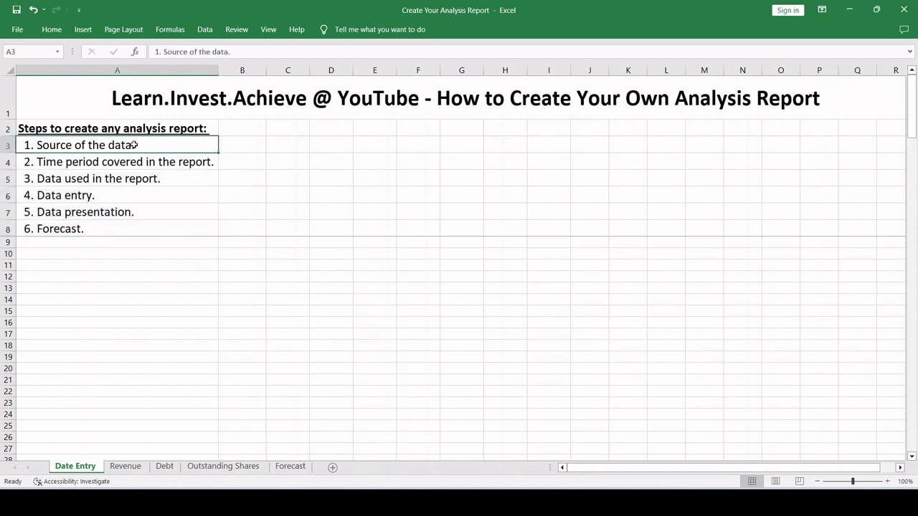
drag(135, 145, 36, 146)
key(Escape)
Step: Switch to 2022 K-1.pdf in Acrobat Reader, examine its form type, commission name and fiscal year line, and return to the Excel workbook
key(alt+Tab)
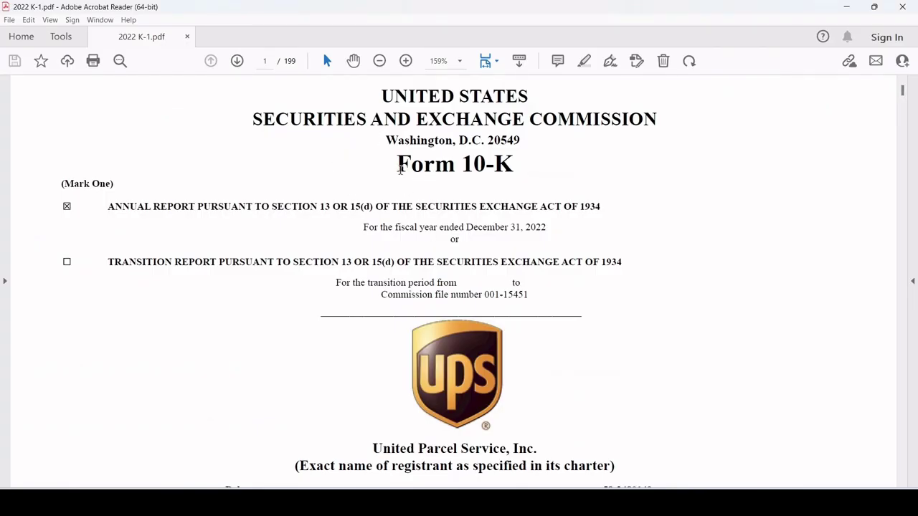
drag(398, 166, 517, 176)
click(381, 189)
drag(252, 119, 612, 131)
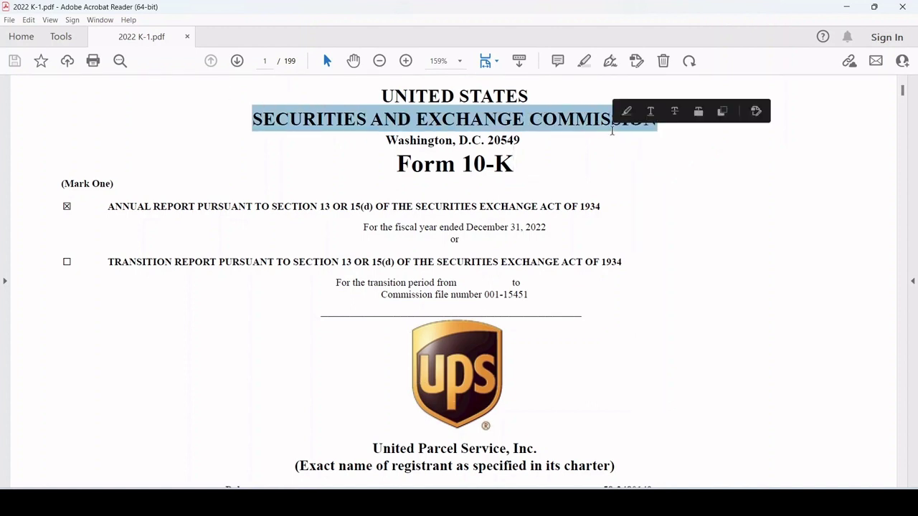
click(547, 309)
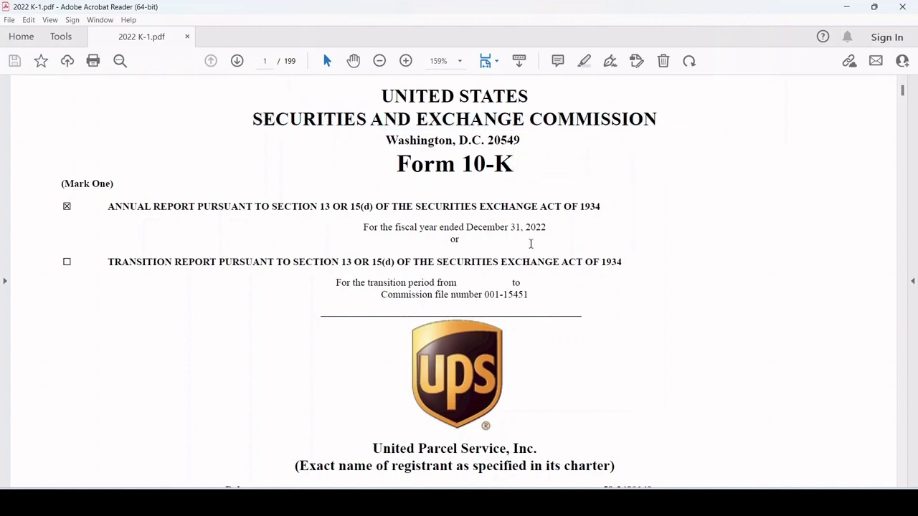
drag(547, 227, 362, 229)
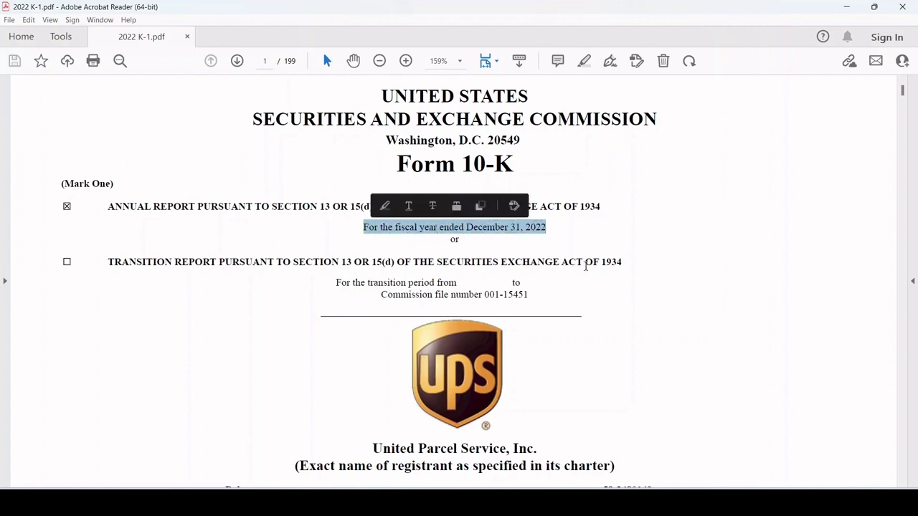
click(587, 264)
click(847, 8)
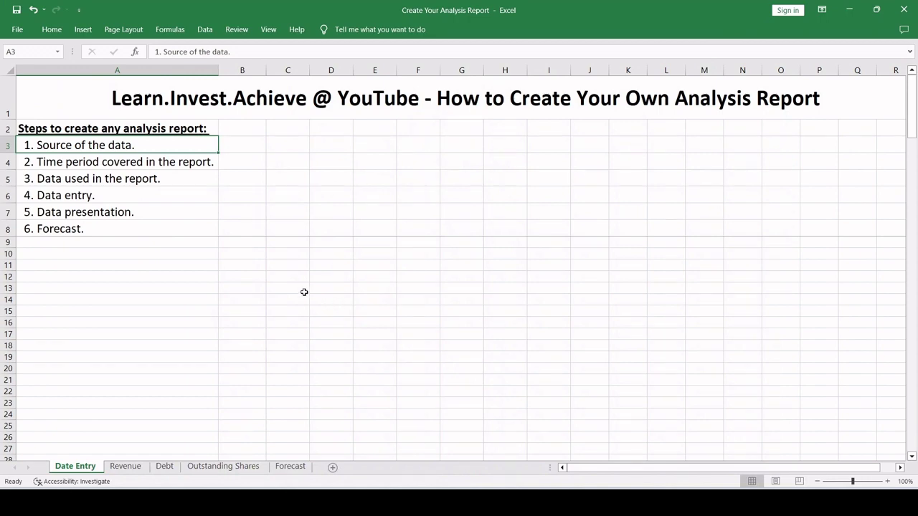
Step: Examine the time period item in A4 and the year headers in row 31 of the Date Entry sheet
click(85, 165)
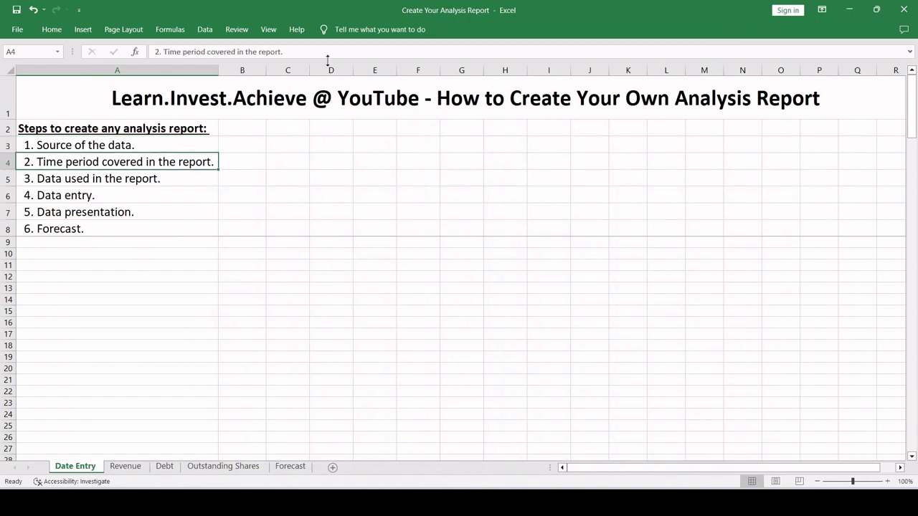
drag(290, 55, 170, 56)
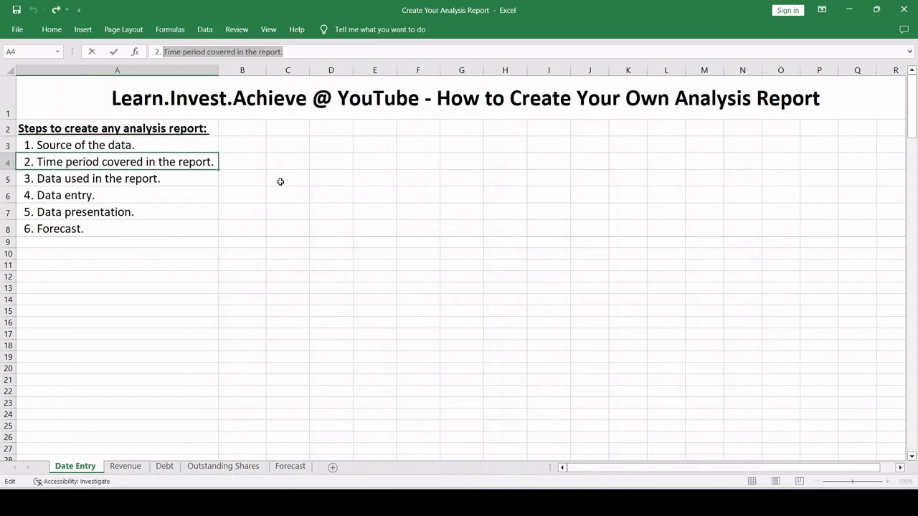
key(Escape)
click(360, 277)
scroll(361, 301, down, 5)
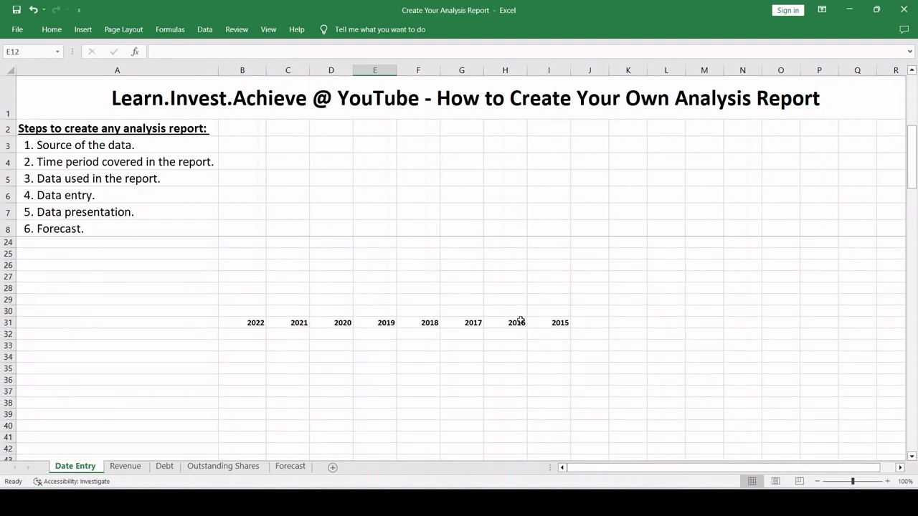
drag(560, 323, 260, 324)
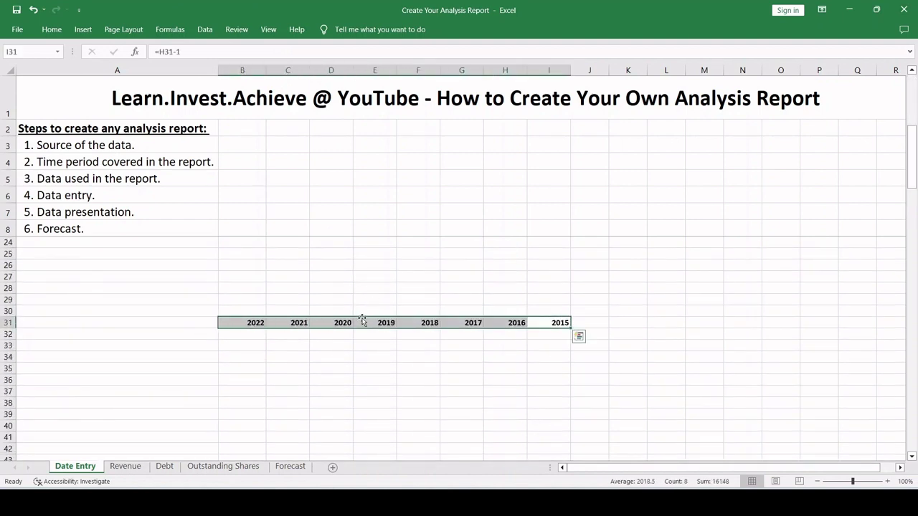
scroll(363, 318, down, 2)
click(505, 292)
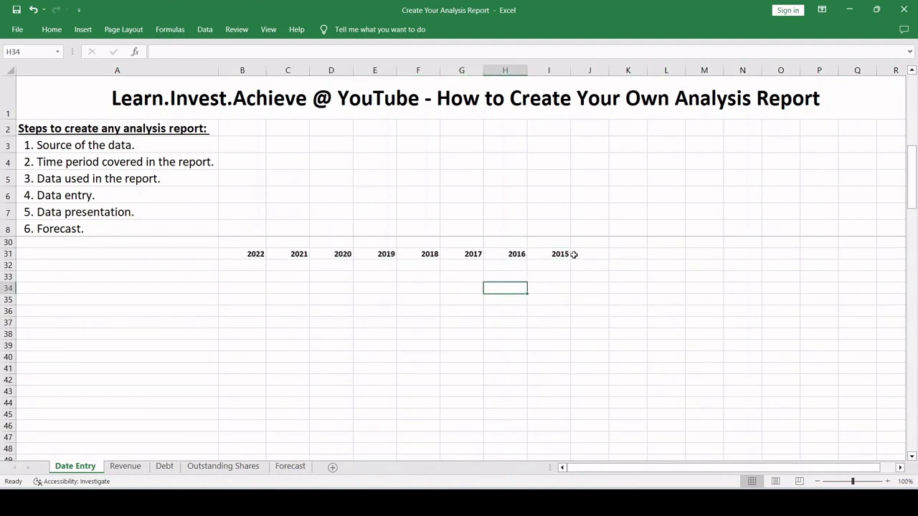
Step: Examine the data used item in A5 and the Income Statement, Balance Sheet Statement and Cash flow Statement headings below row 51
click(91, 180)
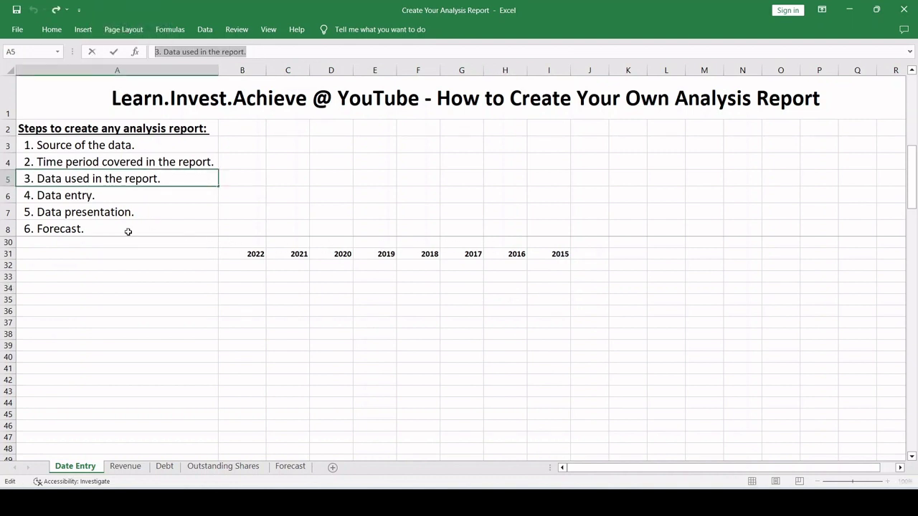
key(Escape)
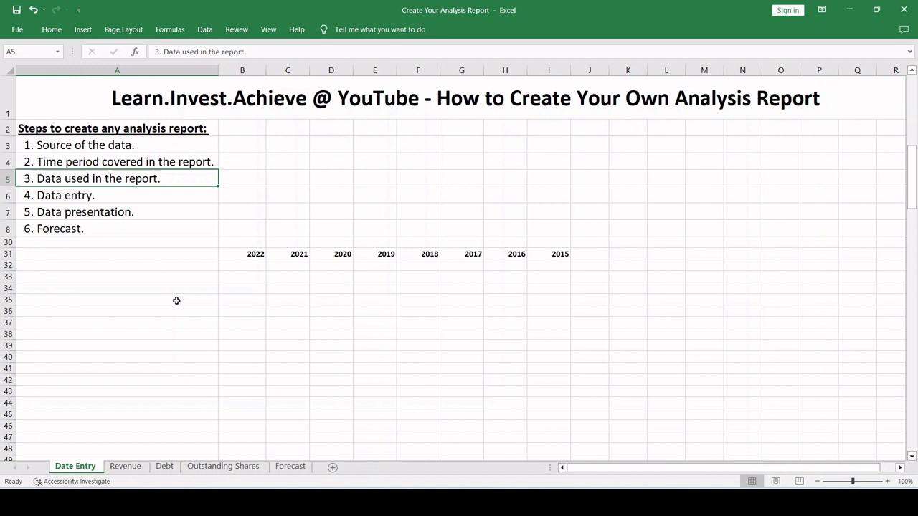
scroll(344, 292, down, 6)
click(355, 290)
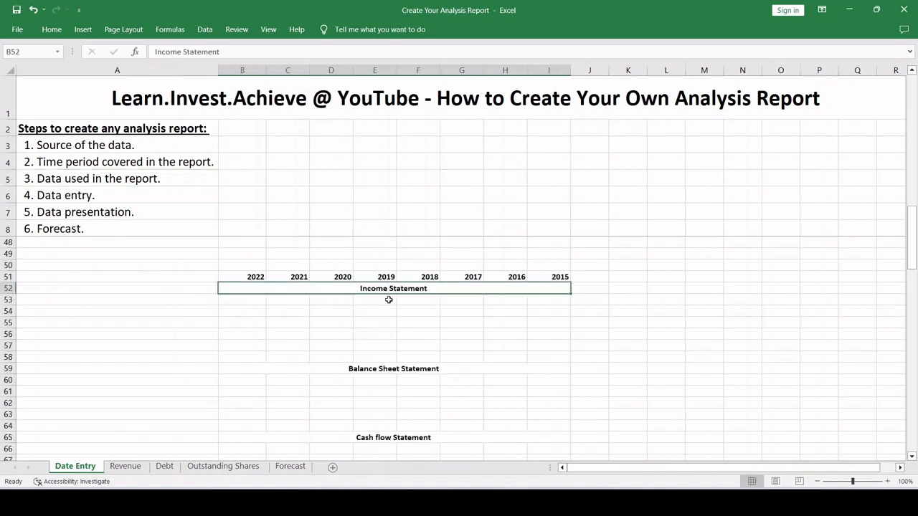
click(394, 369)
click(399, 437)
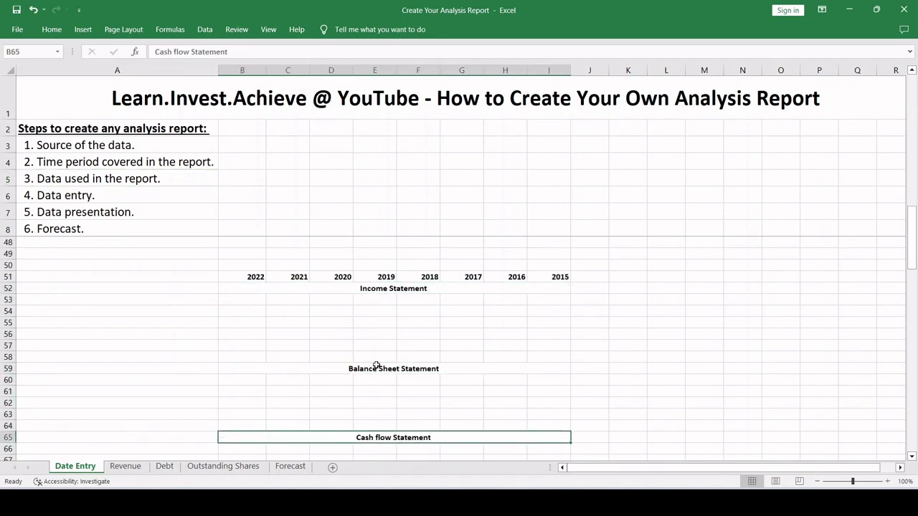
scroll(375, 365, down, 1)
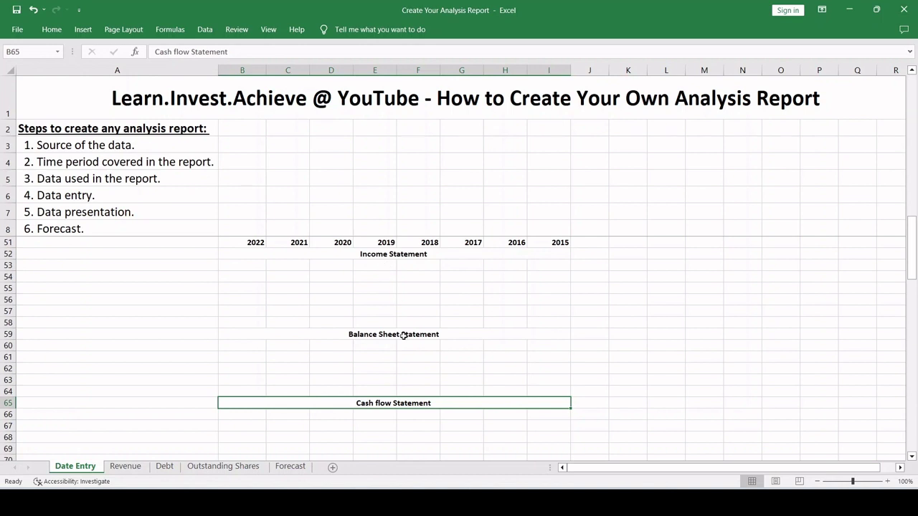
scroll(403, 336, down, 7)
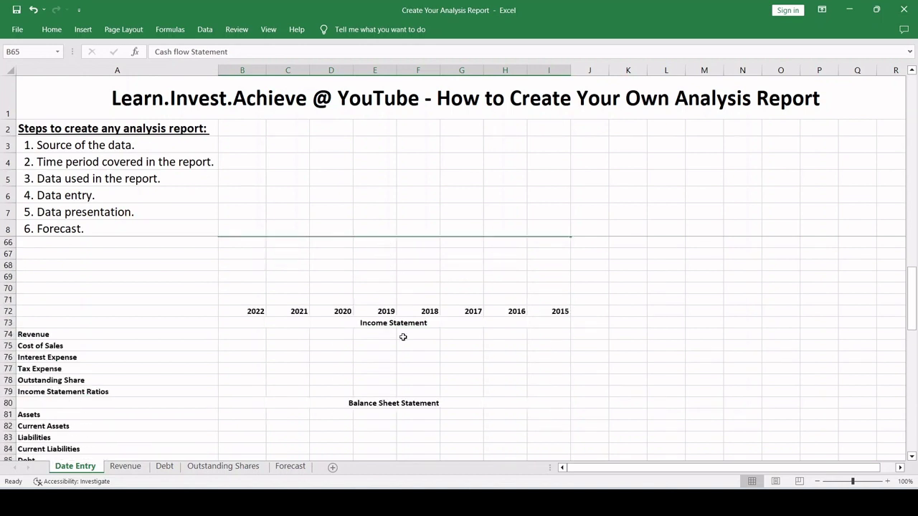
Step: Examine the line items and ratio rows listed under the Income Statement and Balance Sheet Statement headings in rows 74 to 86
drag(61, 267, 62, 311)
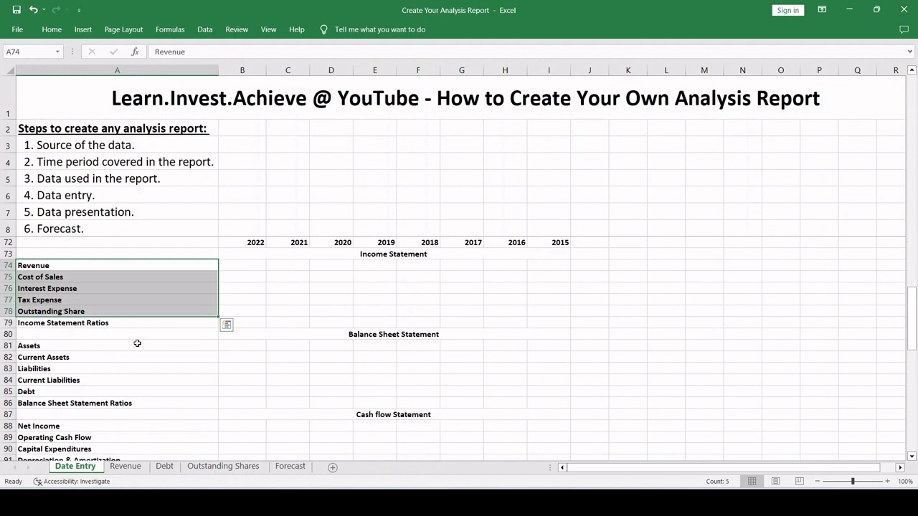
drag(66, 349, 72, 391)
click(53, 327)
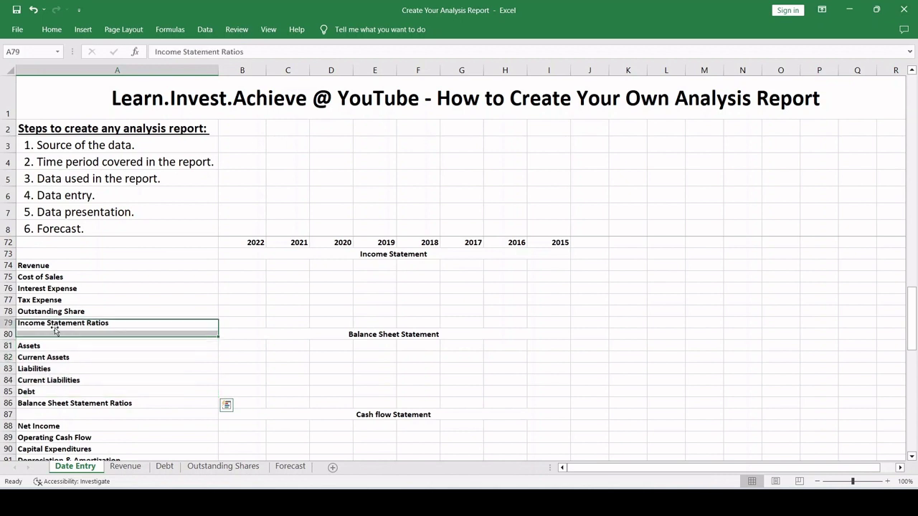
click(82, 404)
scroll(88, 402, down, 1)
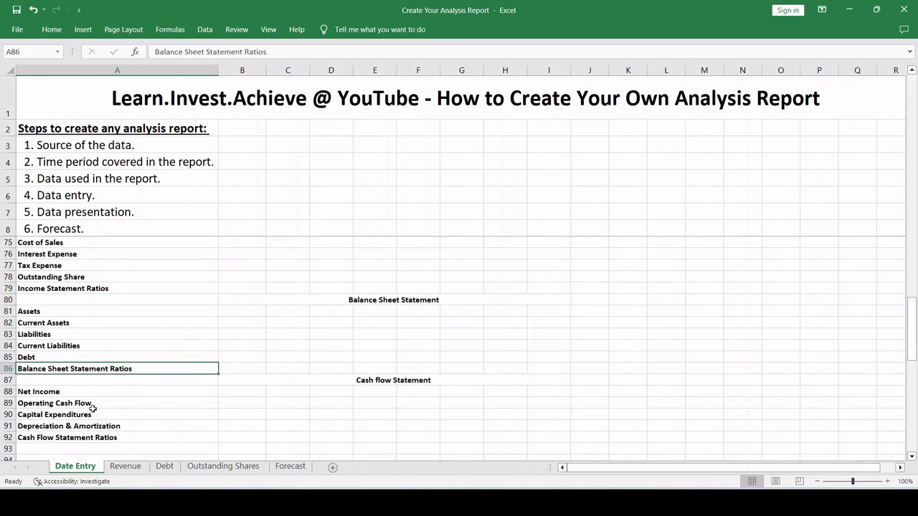
scroll(84, 387, up, 1)
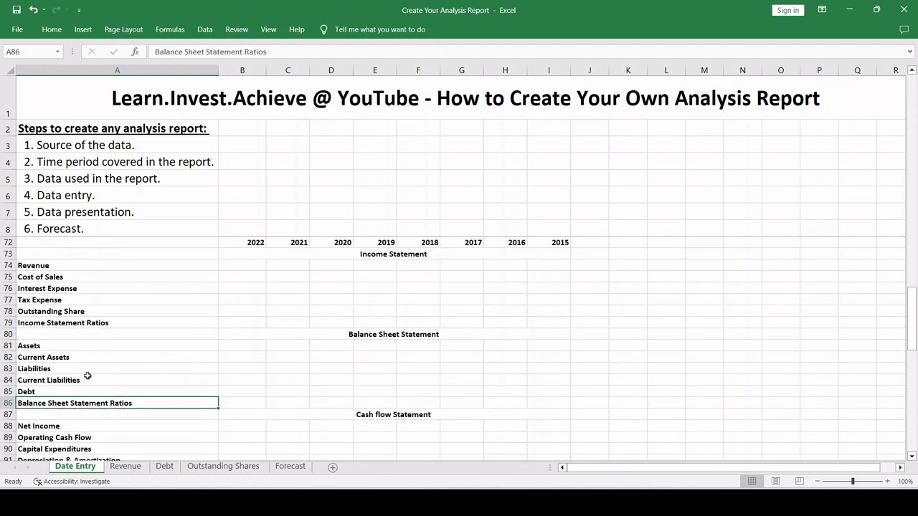
Step: Examine the Tax Expense item in A77 and the Depreciation & Amortization item in A91, leaving their text as is
click(44, 303)
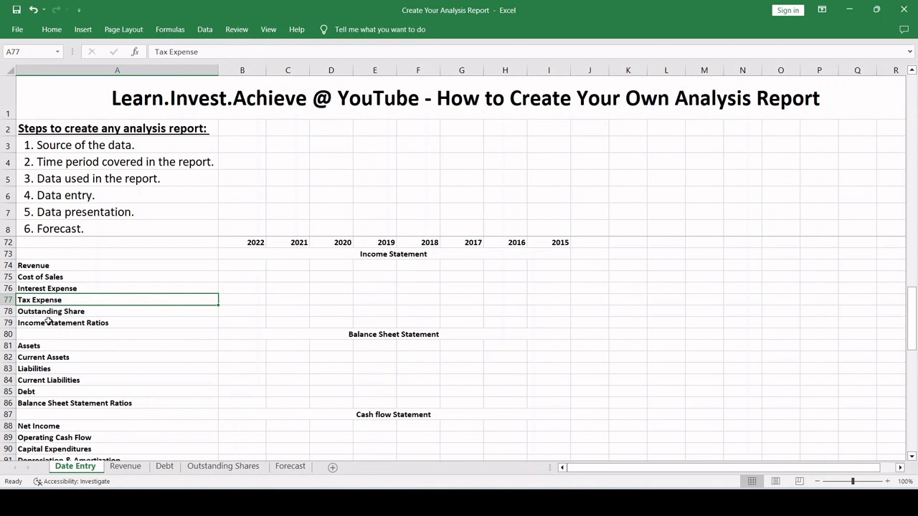
scroll(106, 385, down, 1)
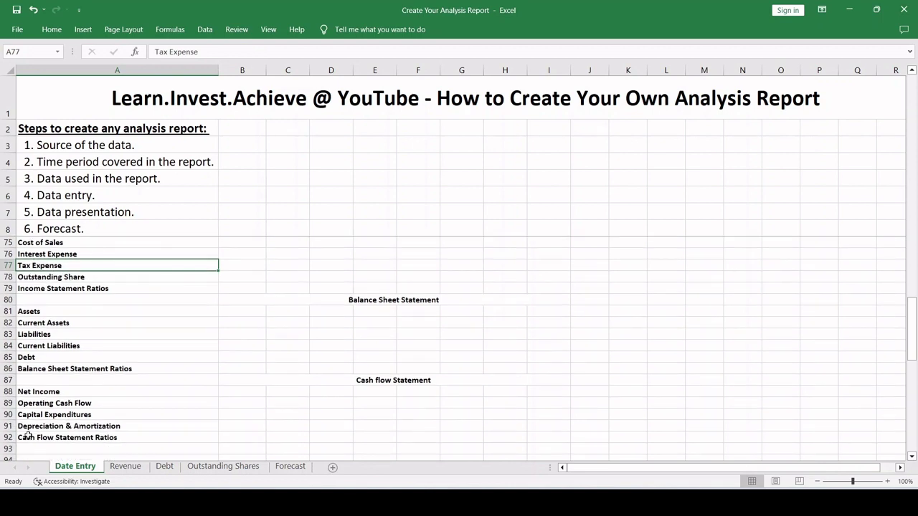
click(35, 426)
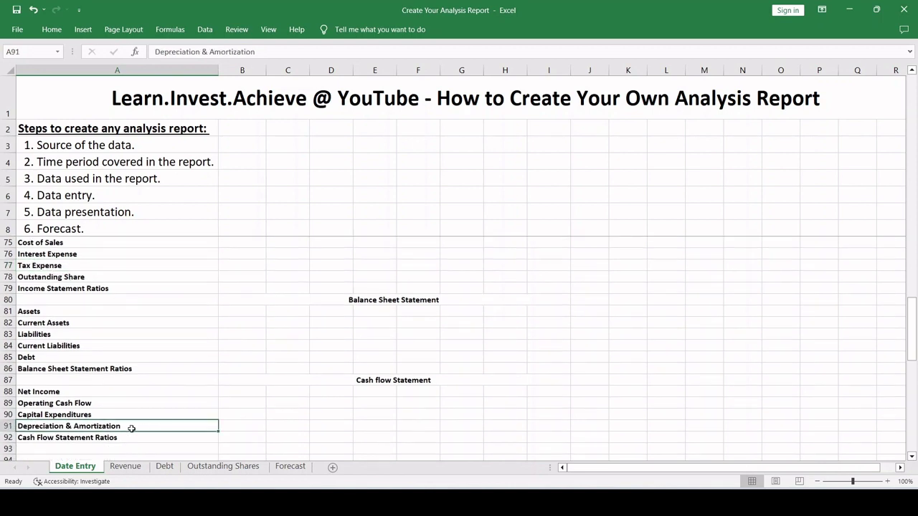
triple_click(205, 425)
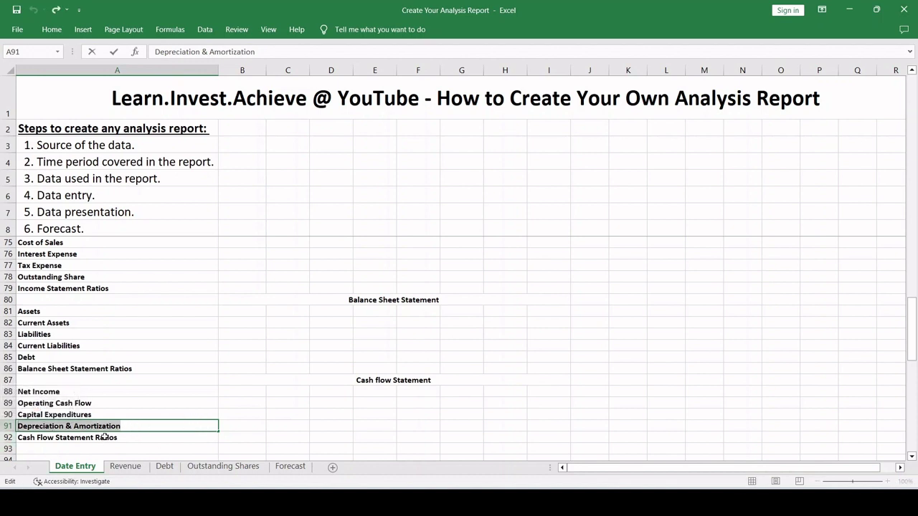
key(Escape)
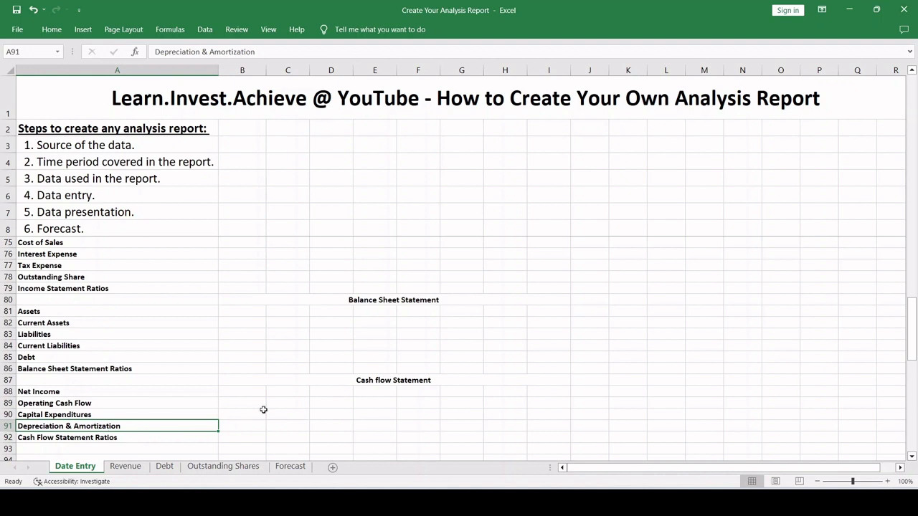
scroll(263, 409, up, 2)
scroll(263, 409, down, 1)
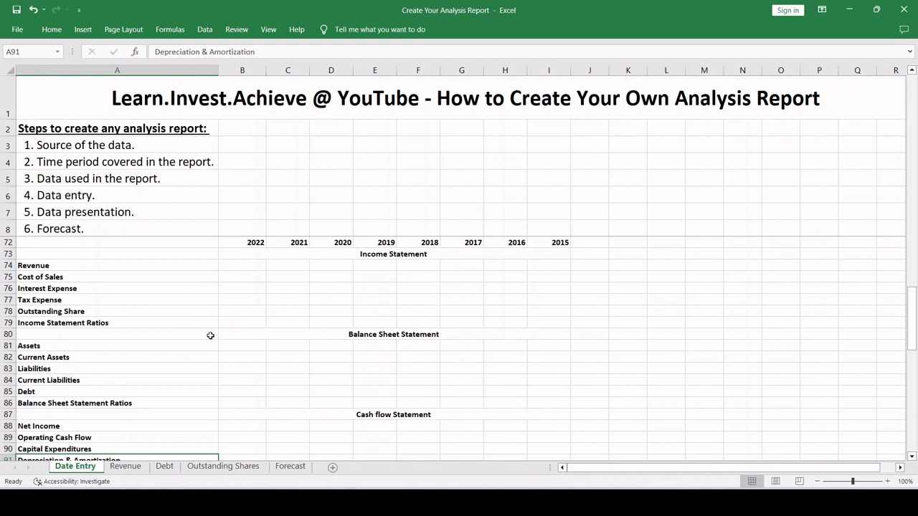
Step: Examine the Income Statement Ratios and Balance Sheet Statement Ratios rows, and bring up the data entry table starting at row 100
click(97, 324)
ctrl+click(98, 411)
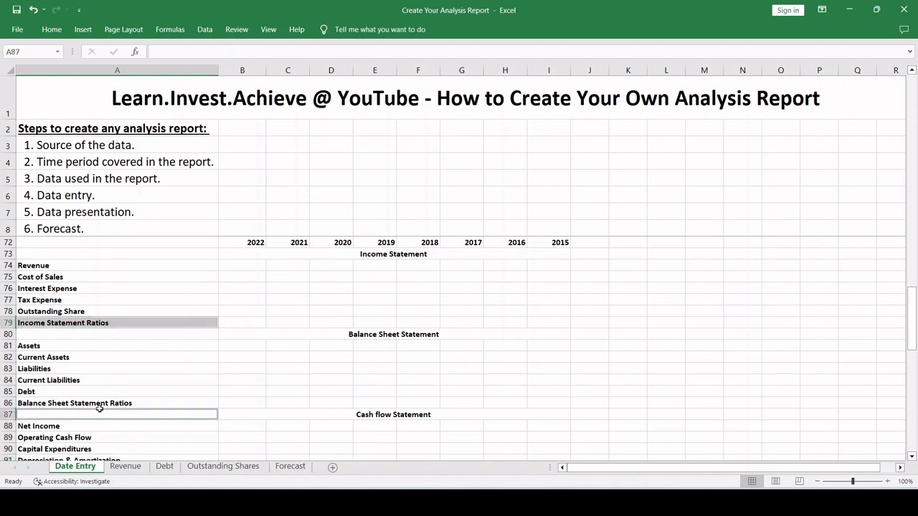
ctrl+click(104, 404)
click(169, 394)
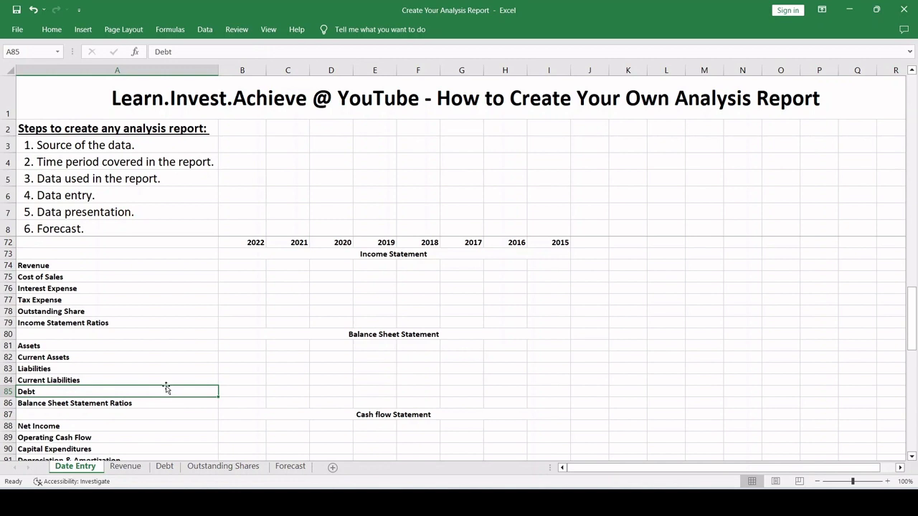
click(493, 369)
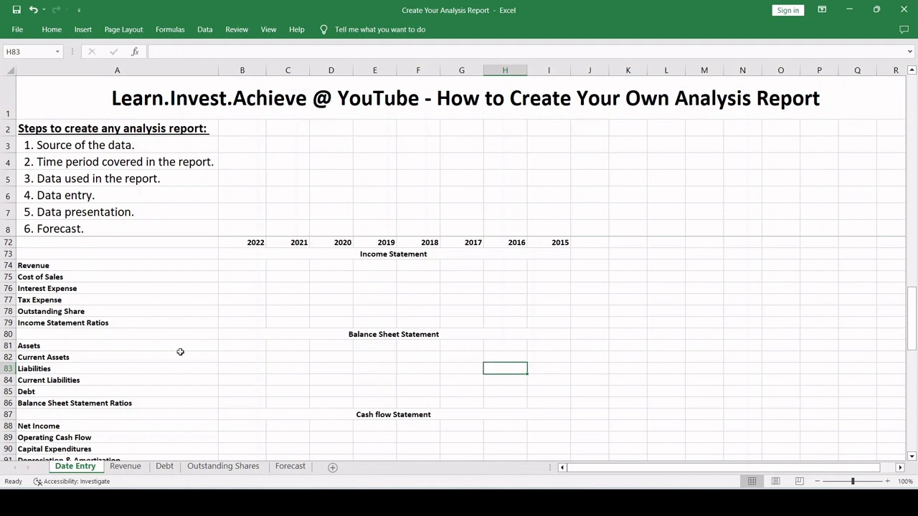
click(81, 334)
click(86, 324)
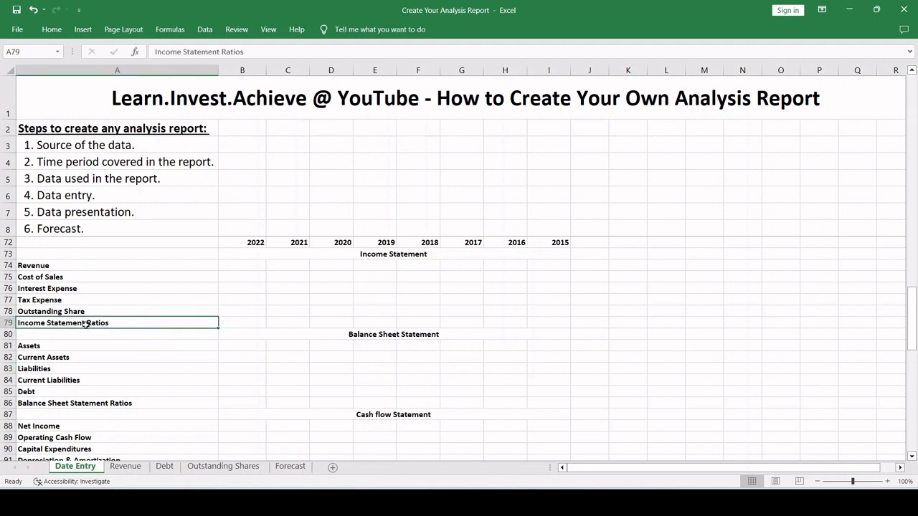
click(83, 406)
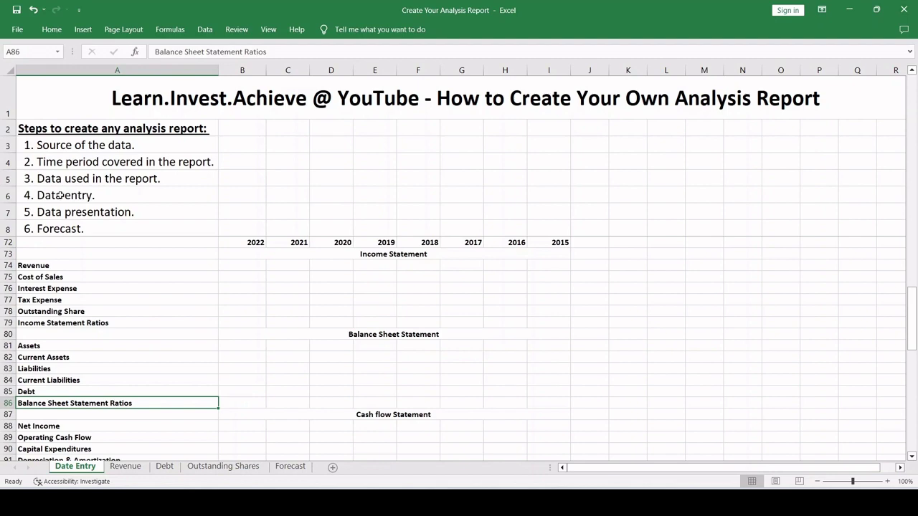
scroll(61, 195, down, 8)
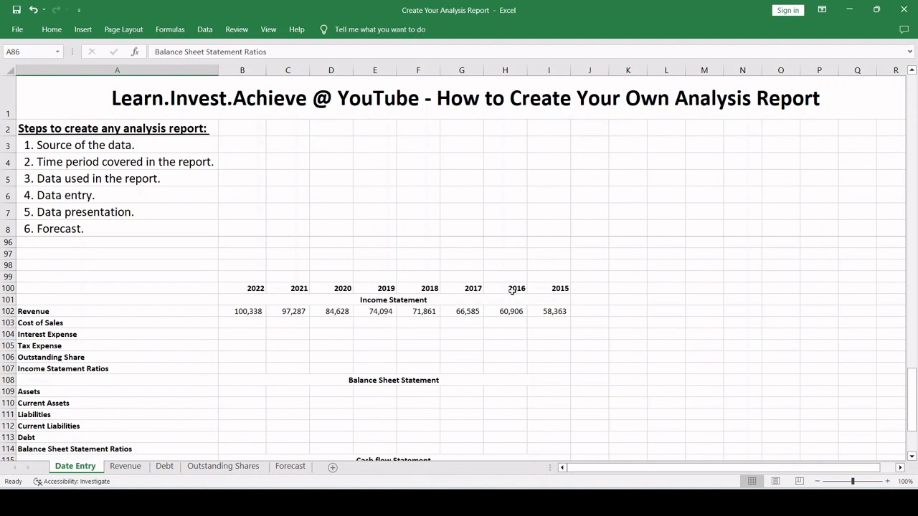
Step: Examine the 2015 to 2022 revenue figures in B102:I102 of the data entry table
drag(555, 311, 258, 324)
scroll(280, 325, down, 1)
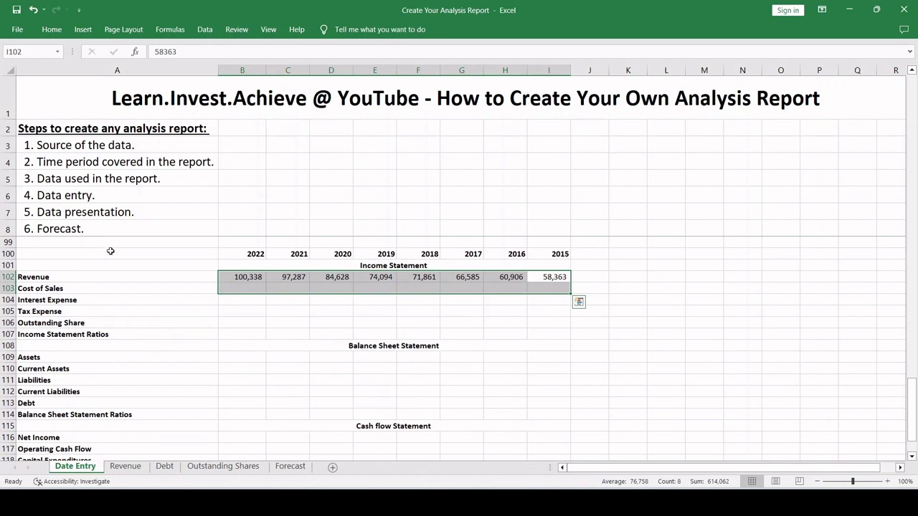
click(285, 321)
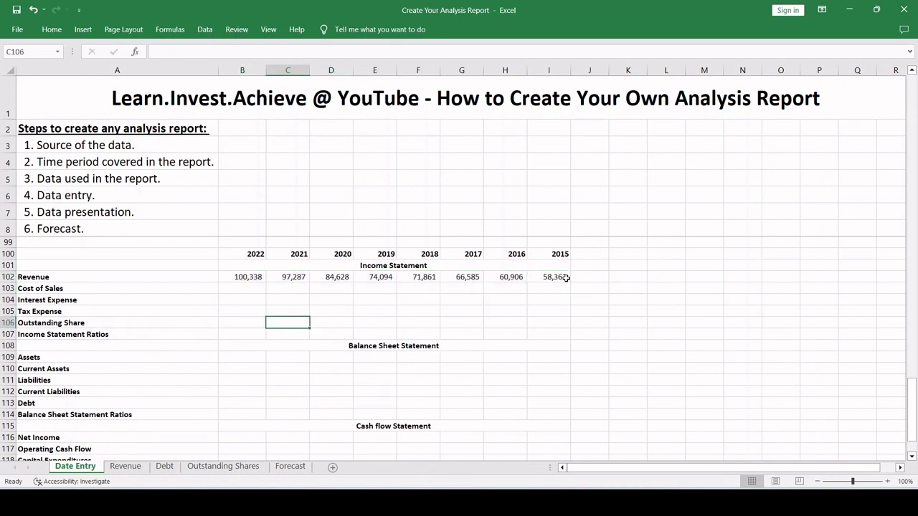
drag(566, 276, 257, 281)
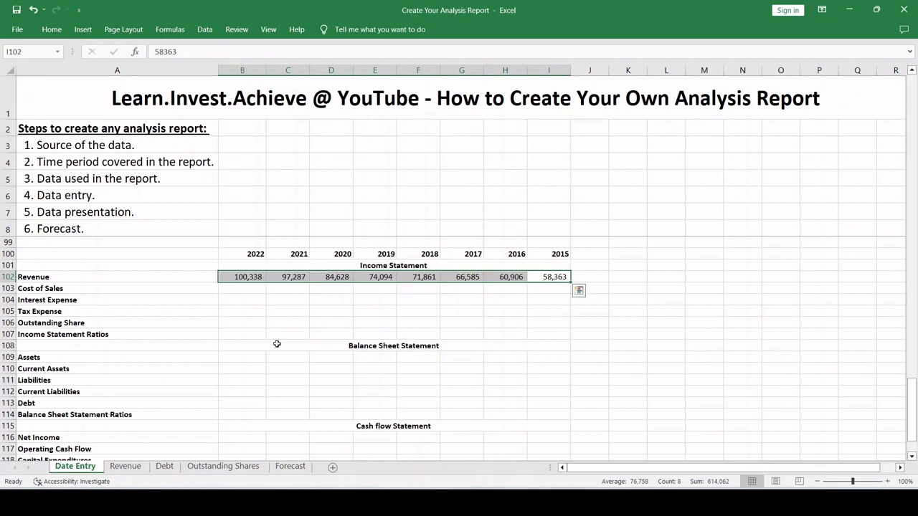
Step: Look through the Revenue, Debt and Outstanding Shares sheets, and return to the revenue row on the Date Entry sheet
click(129, 467)
click(164, 466)
click(211, 467)
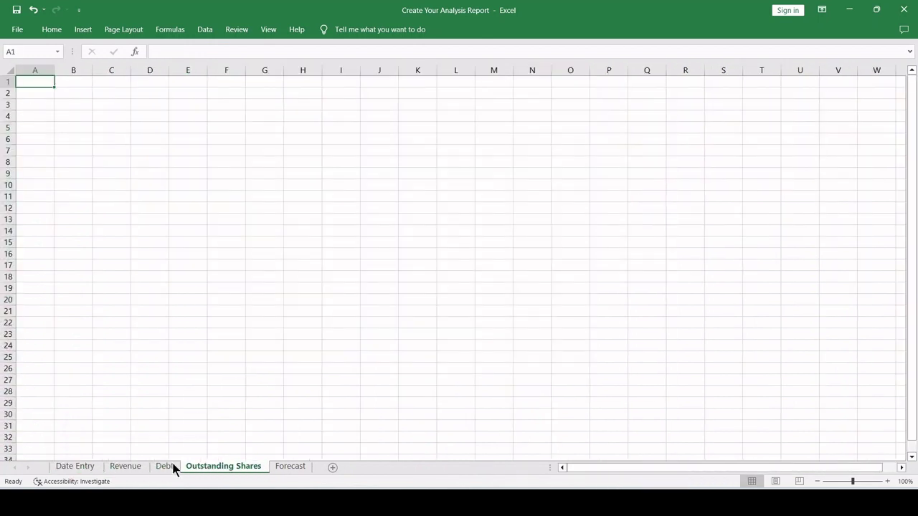
click(127, 467)
click(99, 468)
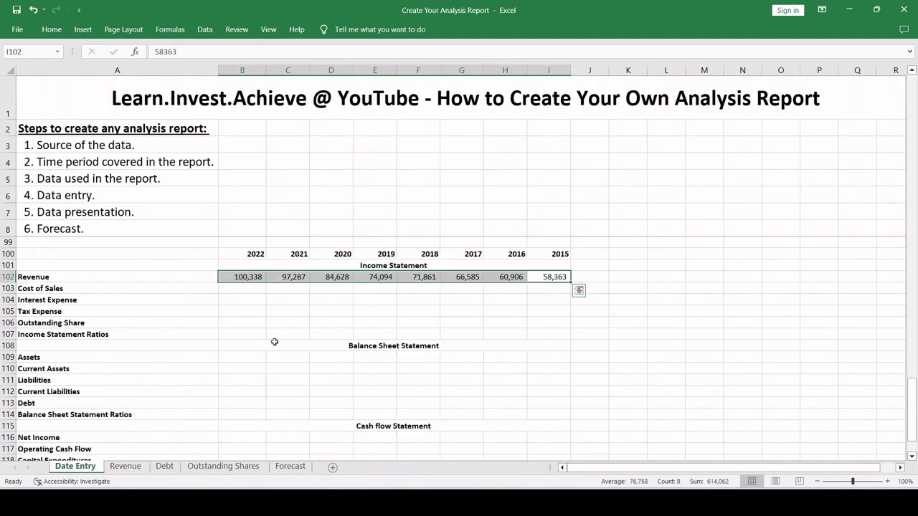
click(484, 297)
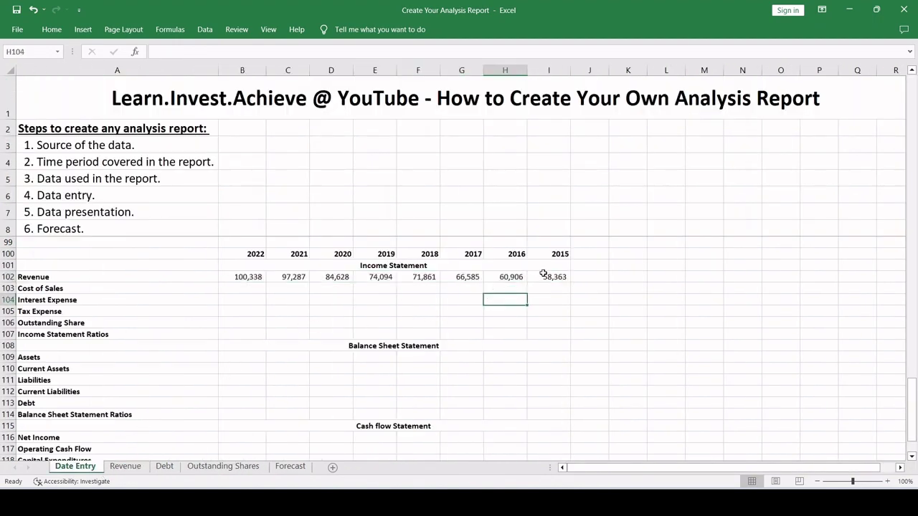
Step: Examine the Data presentation item in A7, leaving its text as is
click(134, 211)
double_click(148, 212)
drag(148, 212, 28, 212)
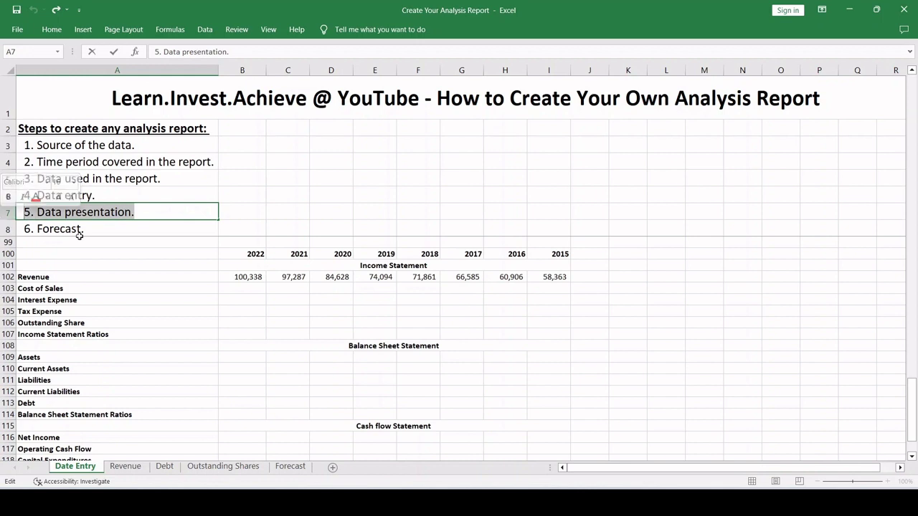
key(Escape)
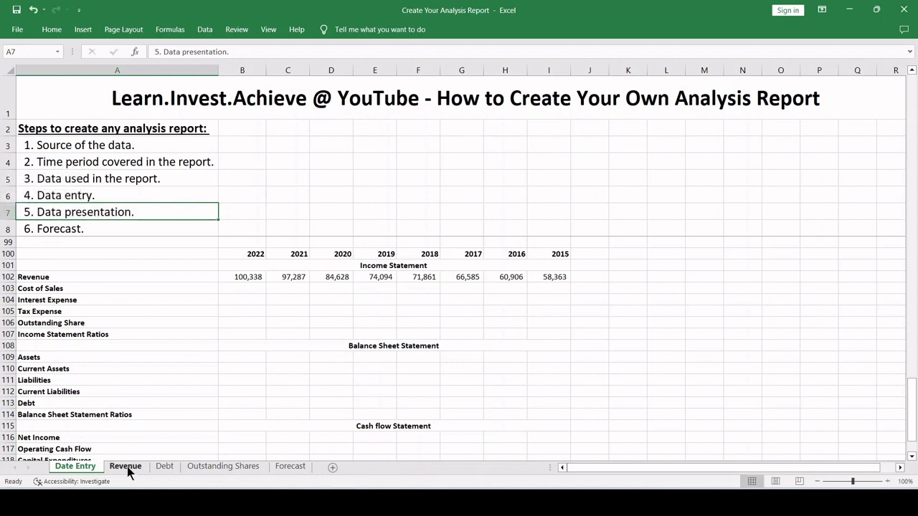
click(189, 396)
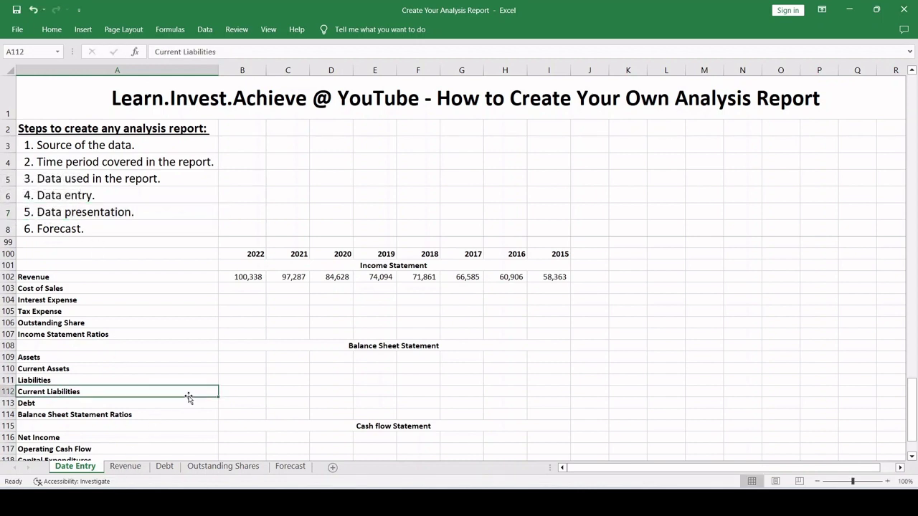
click(339, 383)
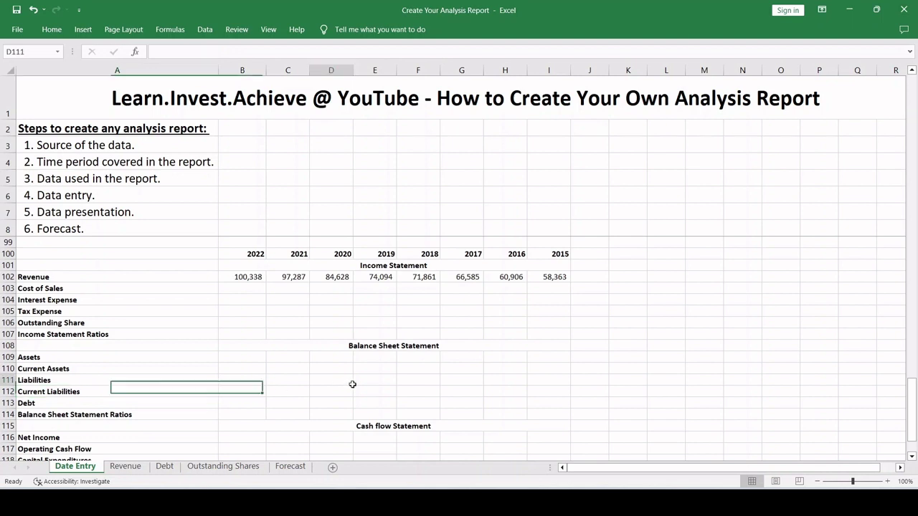
Step: Examine the Year and Revenue table in A2:B10 of the Revenue sheet, and bring up the second table at row 35
click(127, 467)
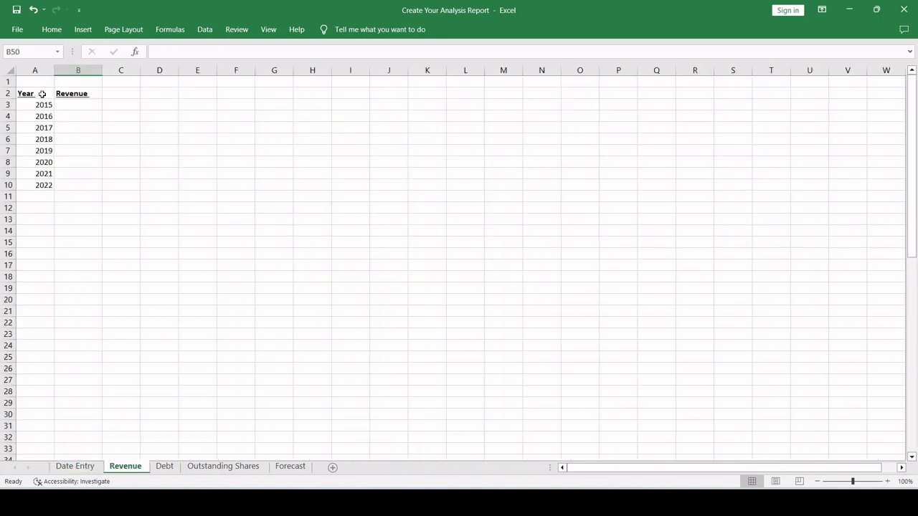
drag(42, 93, 76, 185)
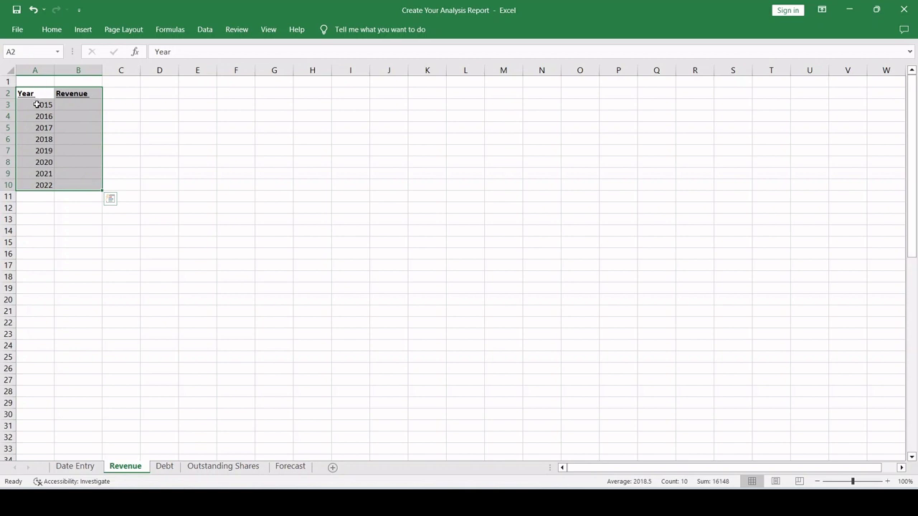
drag(37, 105, 39, 188)
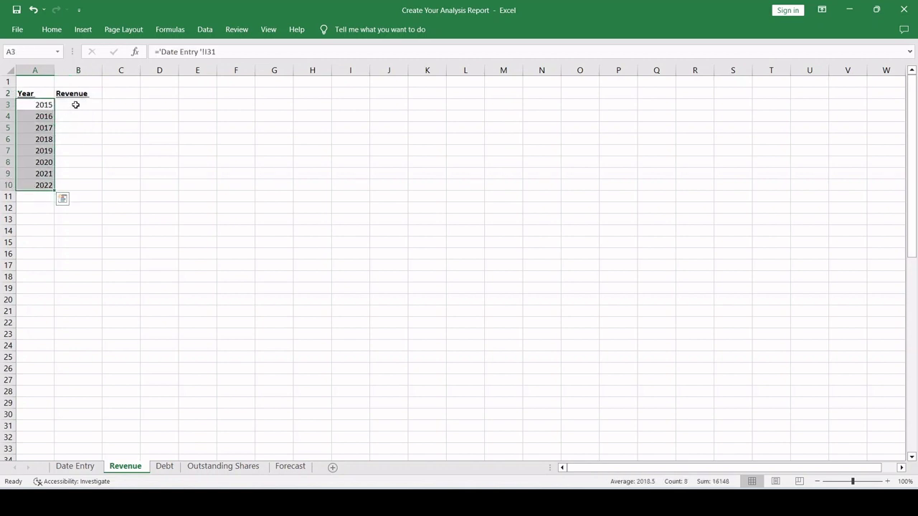
mouse_move(75, 105)
mouse_down()
mouse_move(81, 185)
mouse_move(85, 107)
mouse_up()
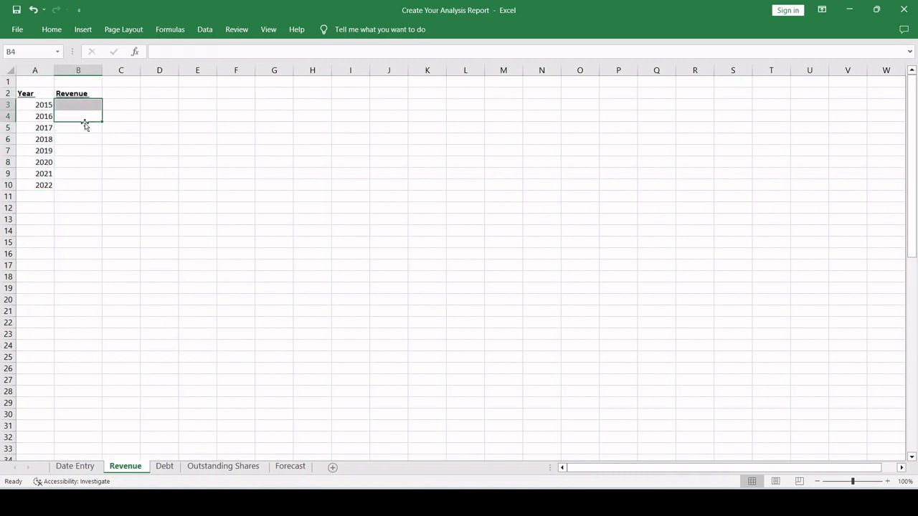
click(84, 106)
scroll(94, 203, down, 6)
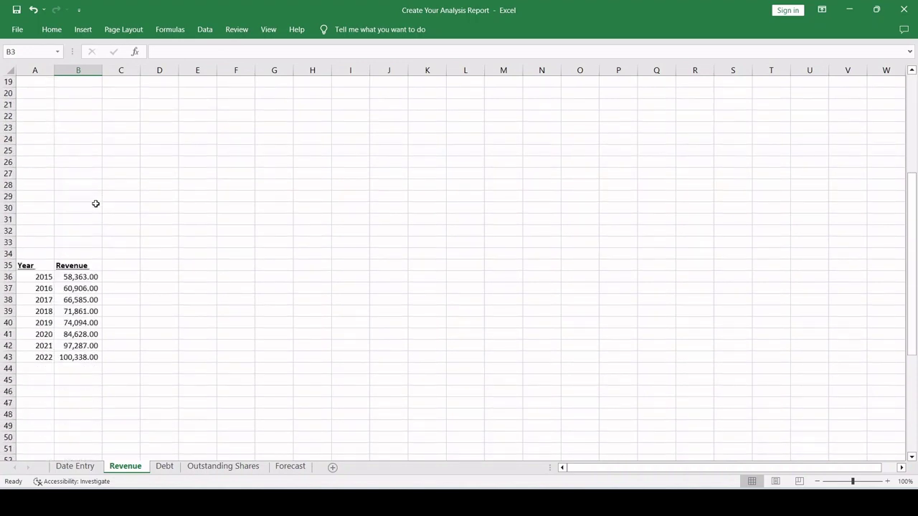
Step: Examine the revenue formulas in B36:B43 and trace the one in B36 to its source cell I102 on the Date Entry sheet
click(78, 277)
drag(78, 277, 81, 356)
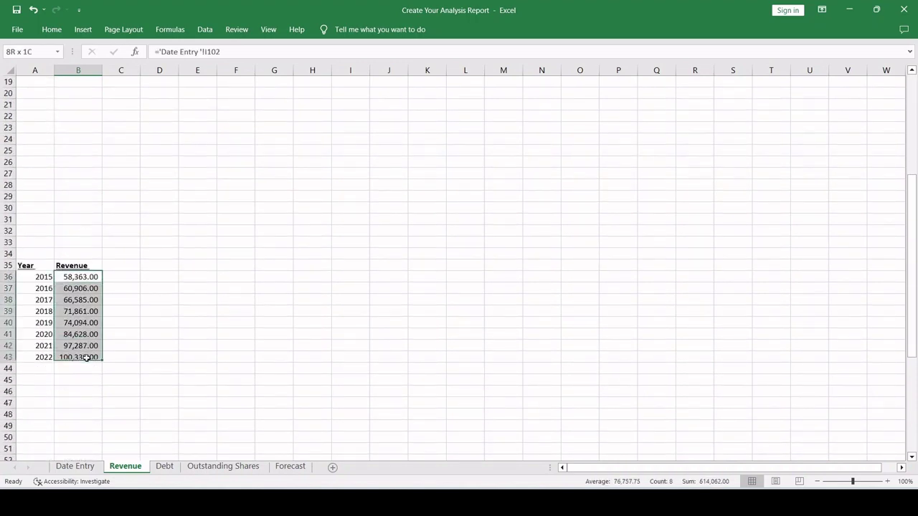
click(85, 278)
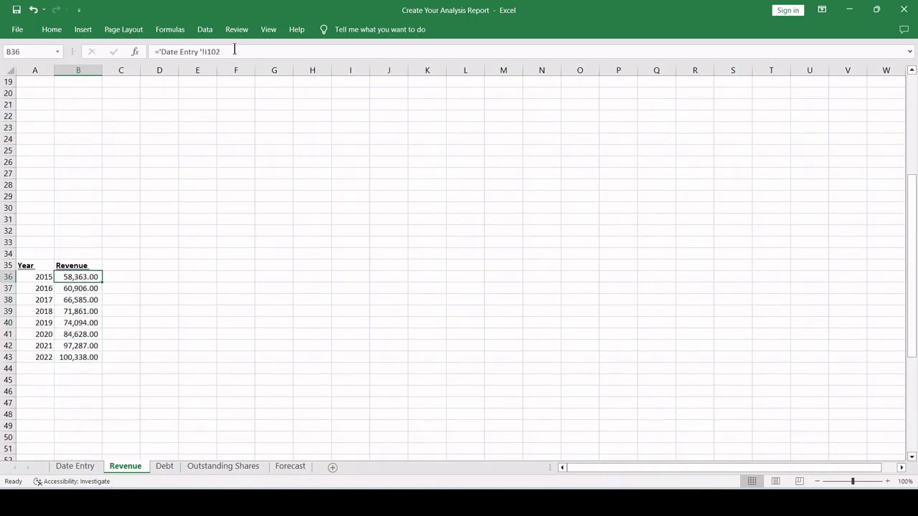
drag(234, 49, 143, 66)
key(Escape)
click(79, 467)
click(554, 278)
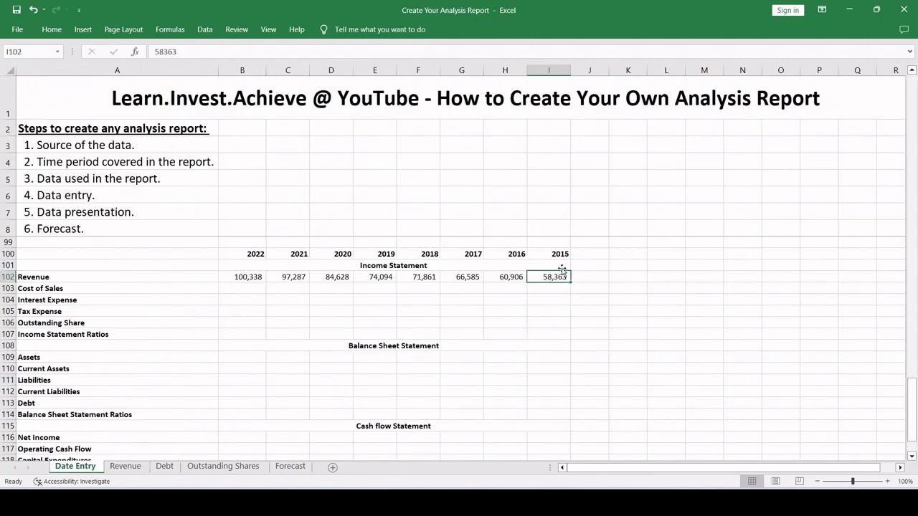
Step: Insert a scatter chart with straight lines and markers from A36:B43 on the Revenue sheet, enlarged beside the table over about E31:R50
click(125, 466)
drag(45, 281, 85, 359)
click(83, 30)
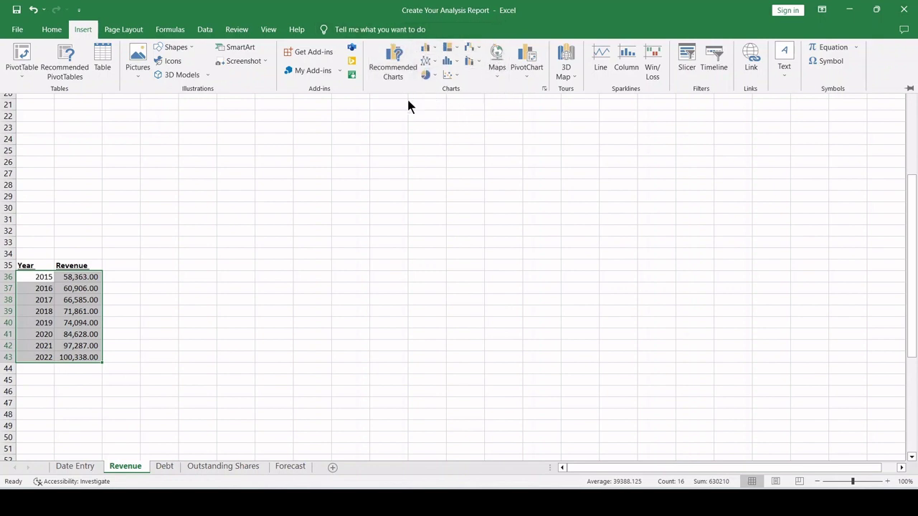
click(468, 62)
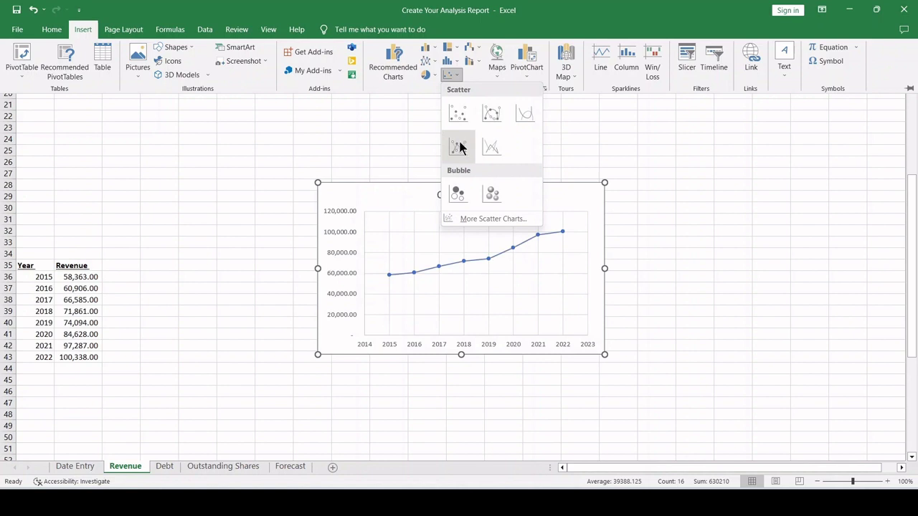
click(459, 139)
drag(421, 191, 291, 221)
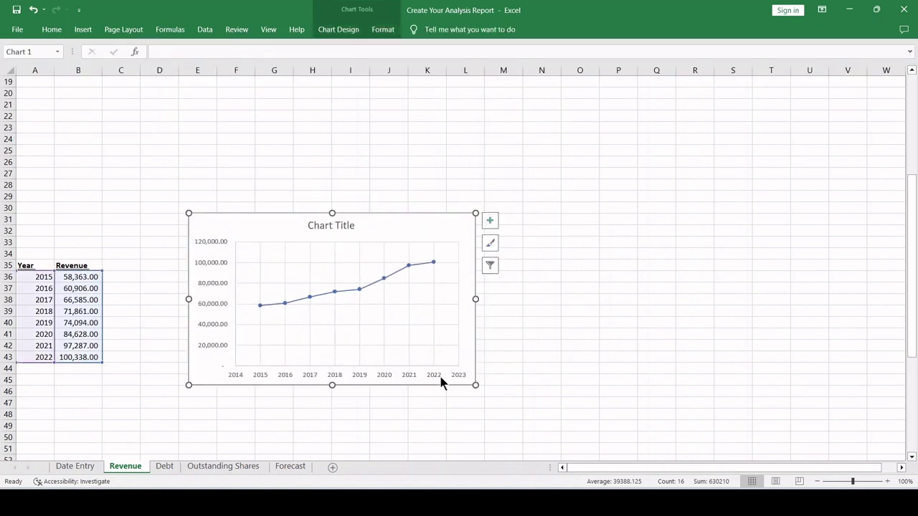
drag(475, 385, 703, 440)
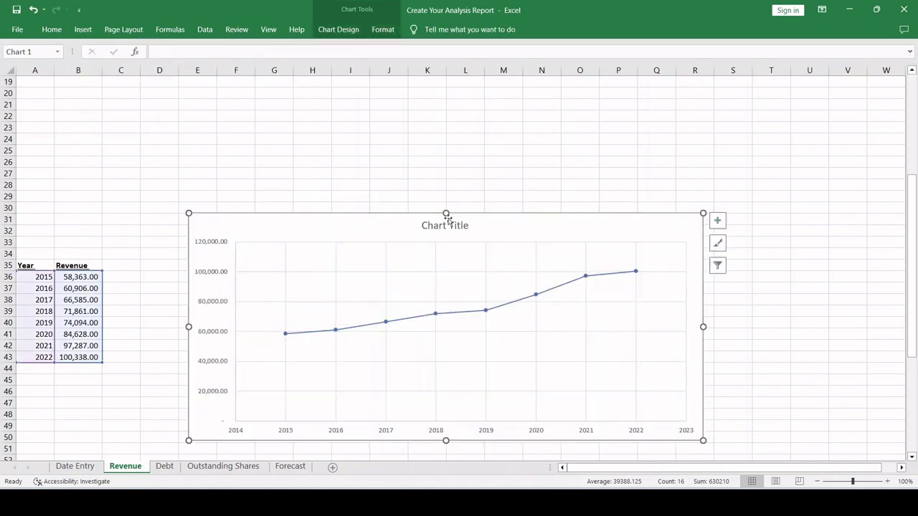
Step: Change the chart title to Revenue
click(461, 225)
click(467, 226)
drag(470, 227, 421, 226)
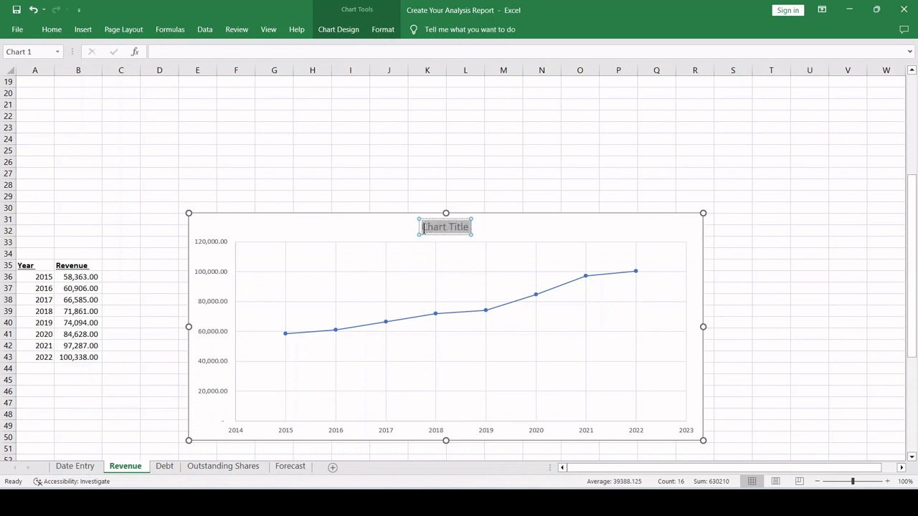
text(Revenue)
click(506, 164)
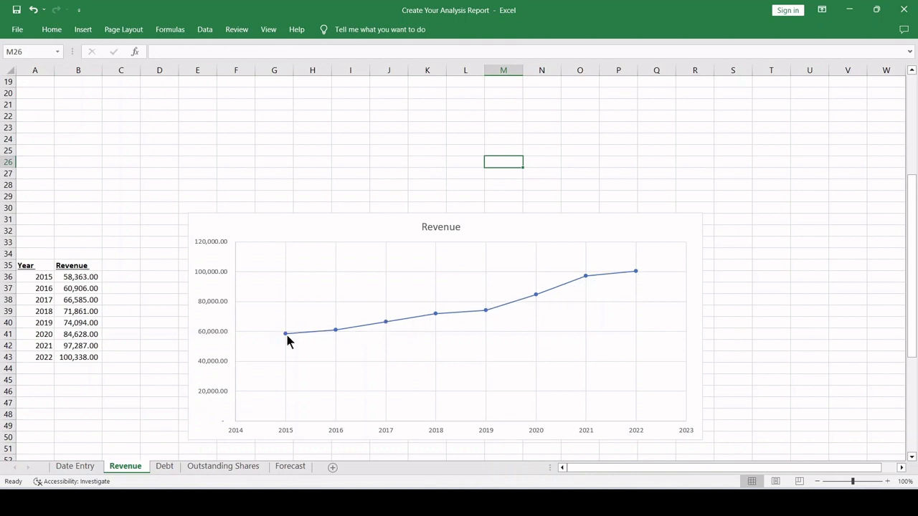
Step: Examine the Revenue chart's line, look through the Debt and Outstanding Shares sheets, and return to the chart
click(468, 317)
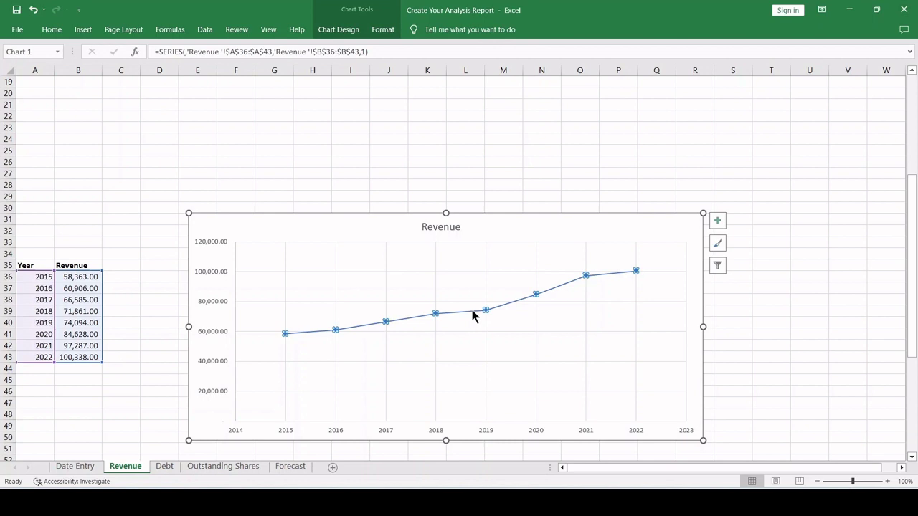
click(746, 299)
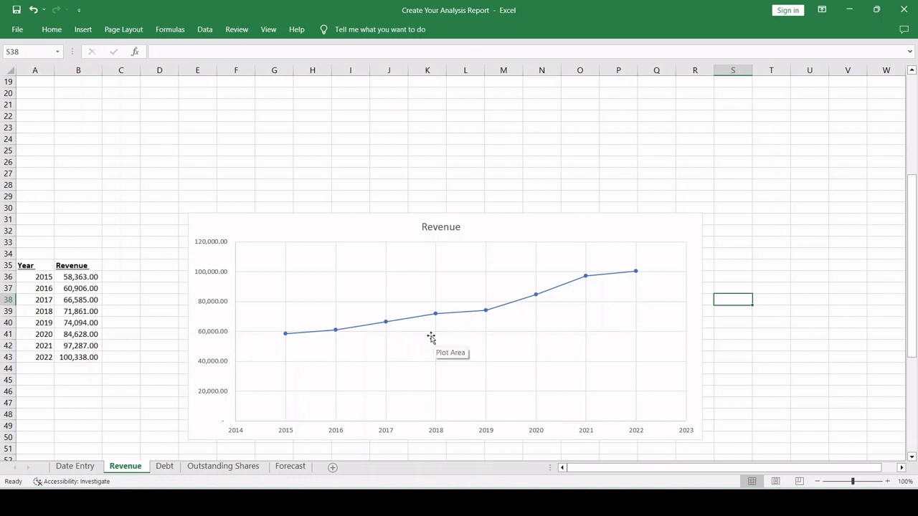
click(162, 467)
click(211, 467)
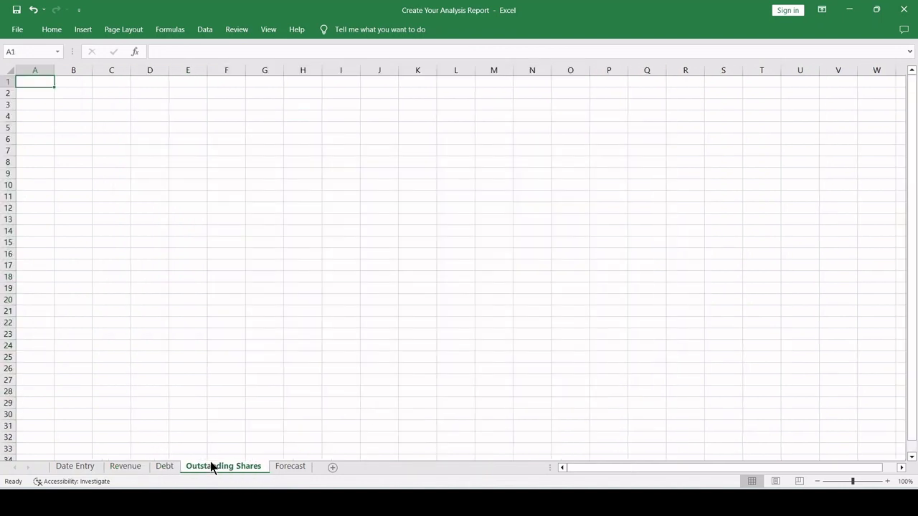
click(171, 468)
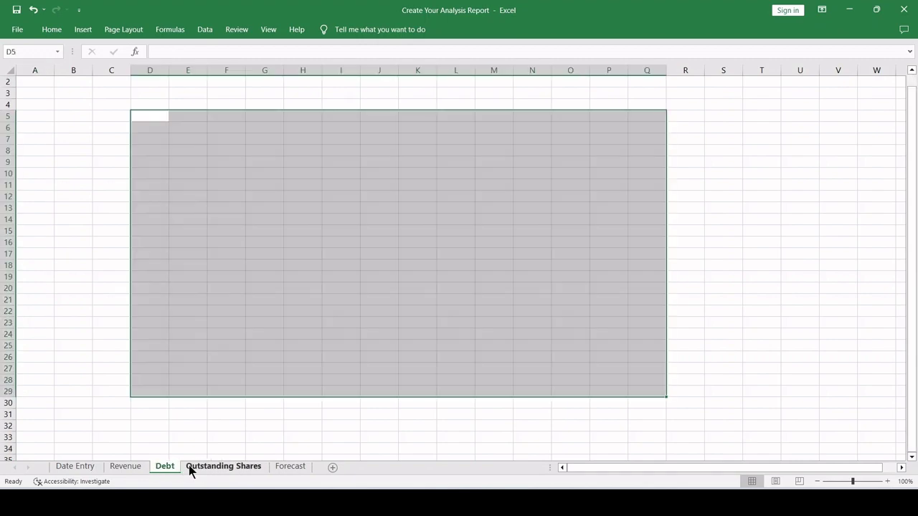
click(189, 466)
click(129, 467)
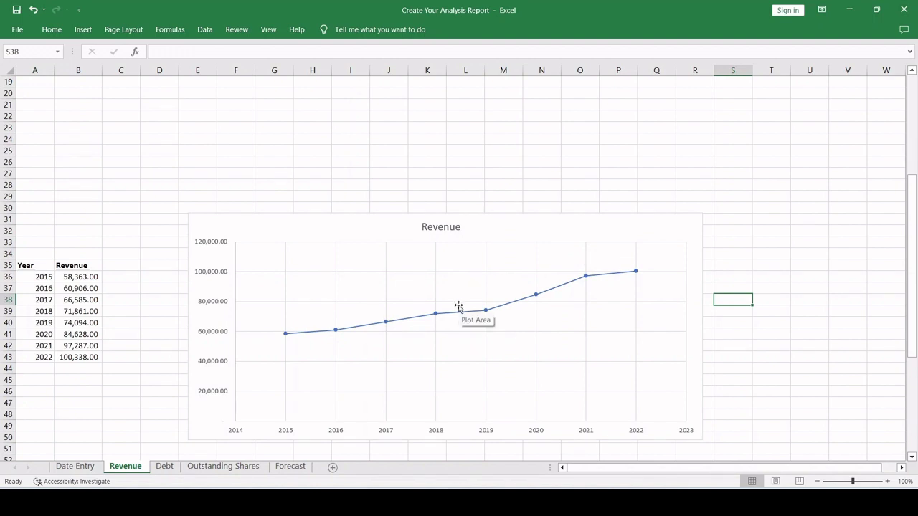
Step: Examine the Cost of Sales to Outstanding Share items and the Current Assets to Debt items on the Date Entry sheet
click(79, 467)
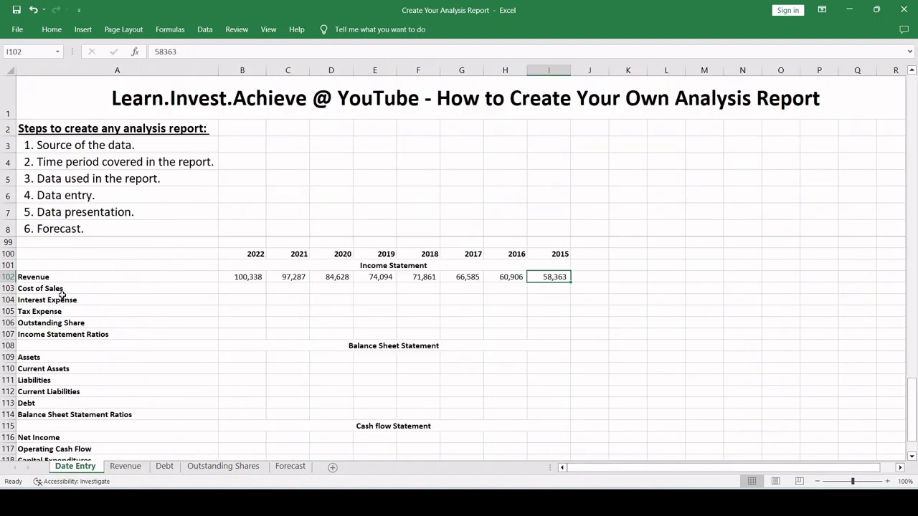
drag(62, 291, 61, 323)
drag(57, 369, 58, 403)
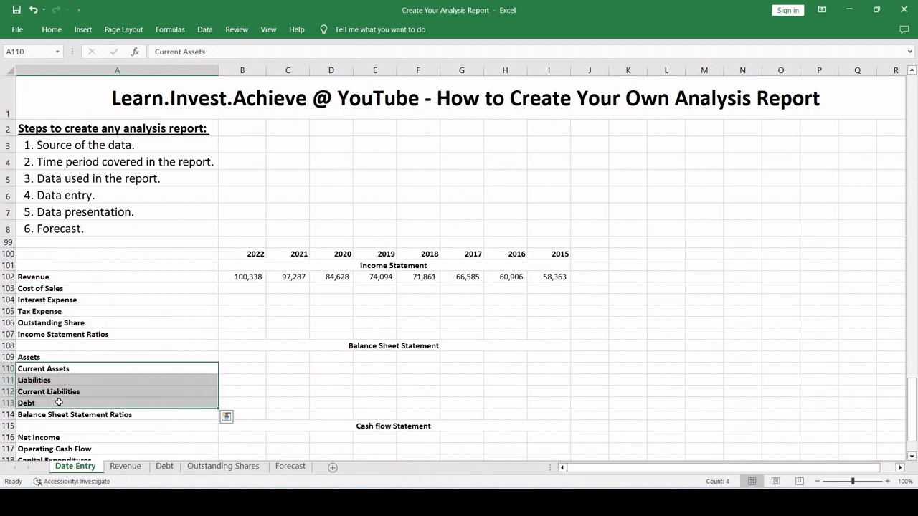
Step: Examine the forecast goal about FCF per share in B4 of the Forecast sheet
click(295, 467)
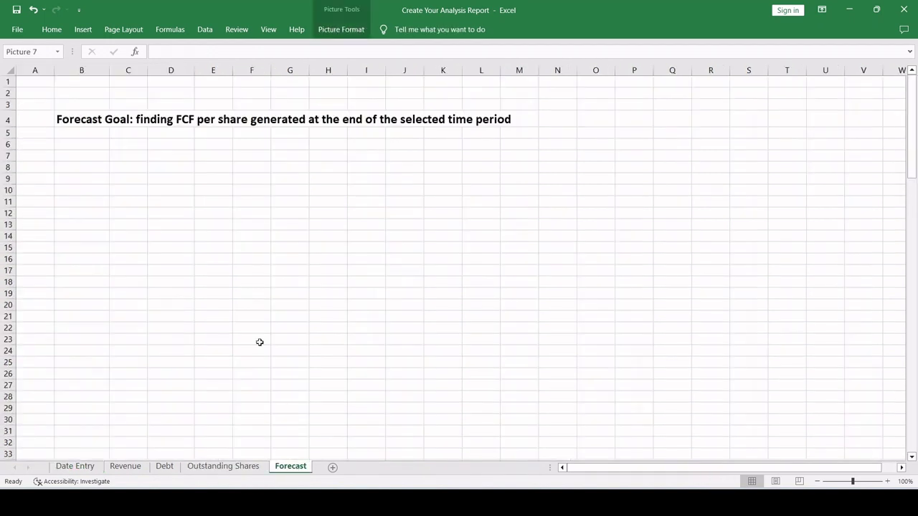
click(69, 124)
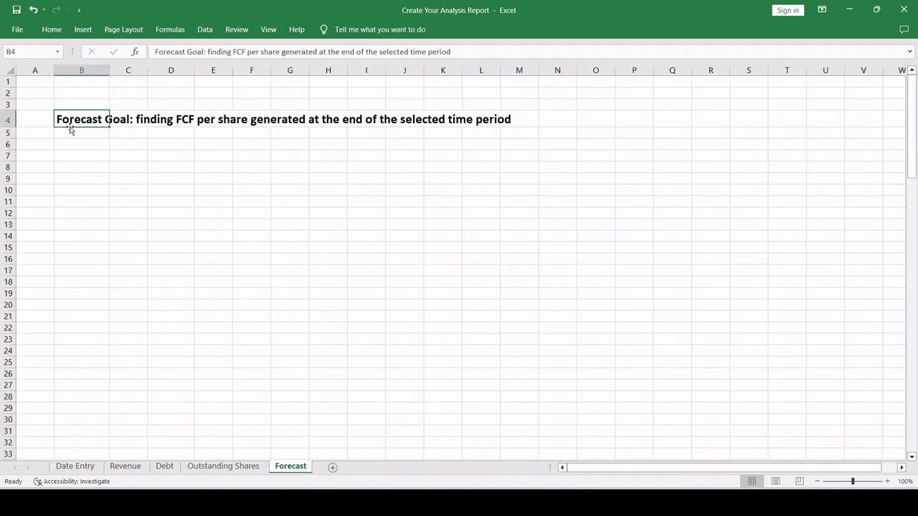
click(110, 177)
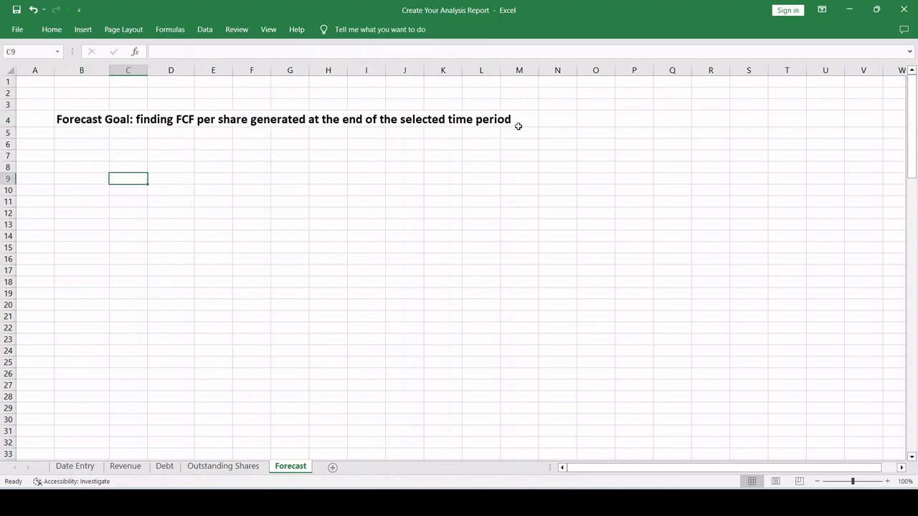
click(81, 120)
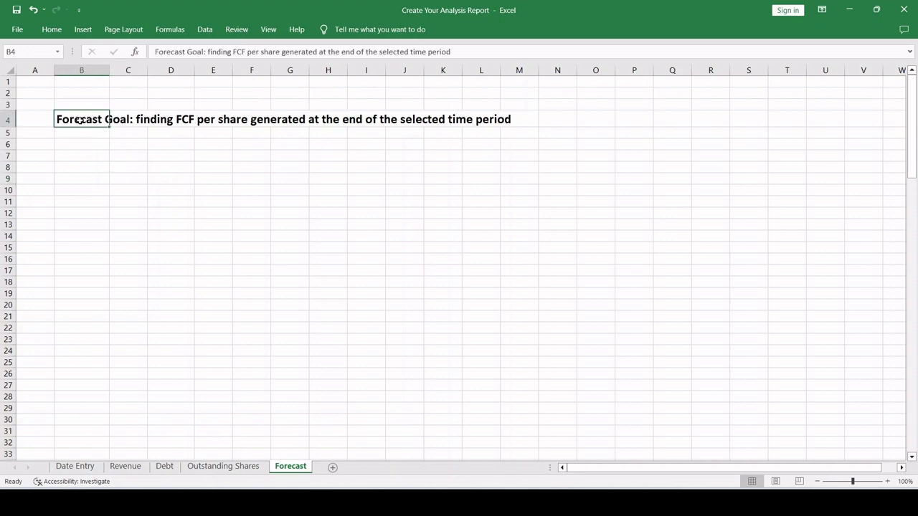
Step: Examine the Forecast the Revenue section and its paired items: Research and Development, Number of Users and Asset Turnover
click(104, 155)
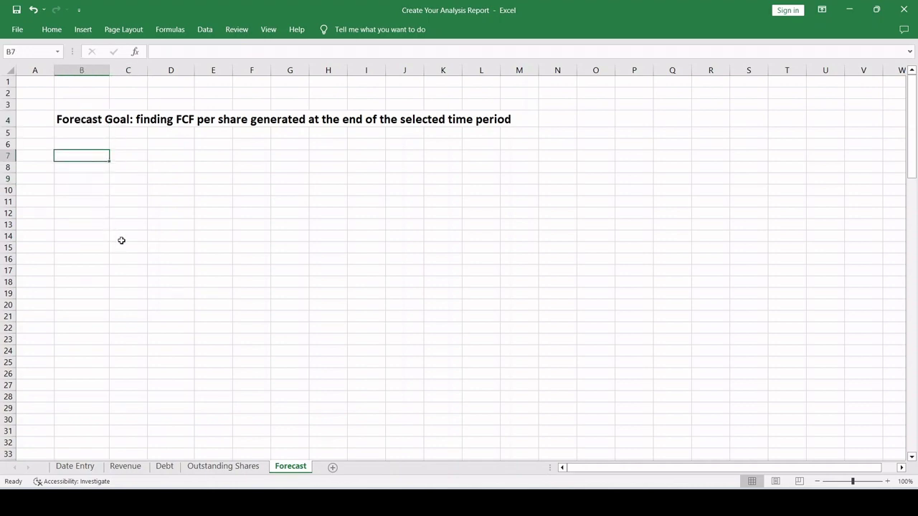
scroll(103, 203, down, 1)
scroll(102, 203, down, 8)
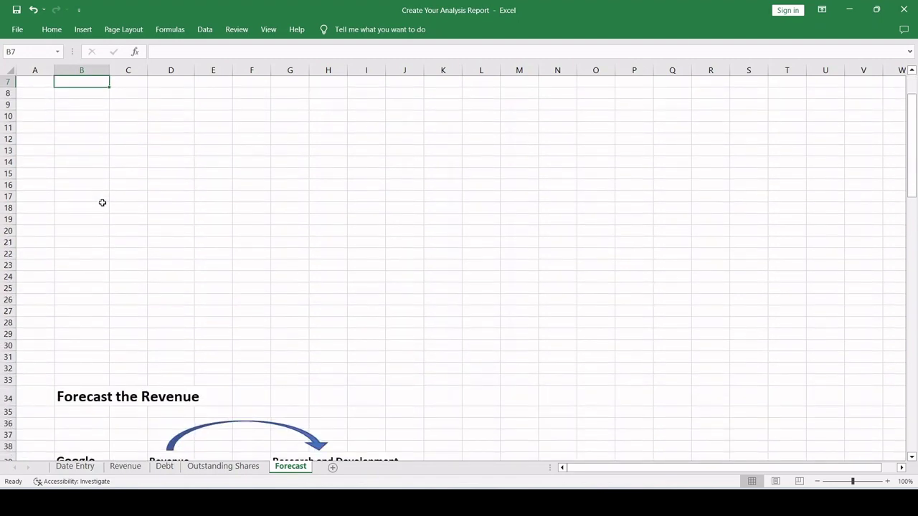
scroll(103, 204, down, 2)
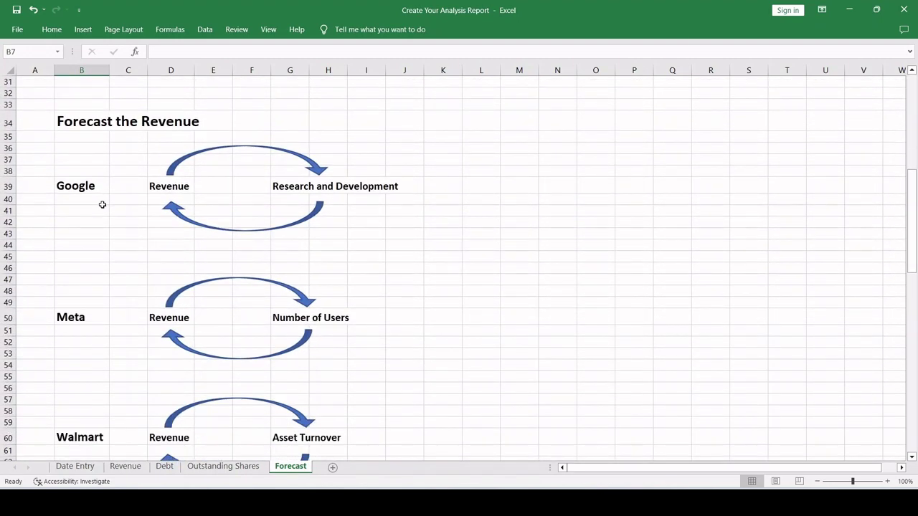
click(74, 86)
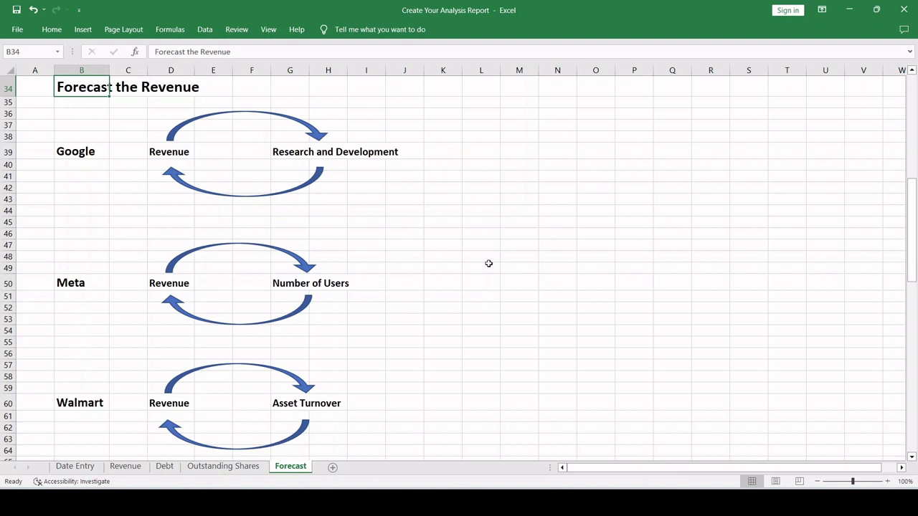
click(291, 152)
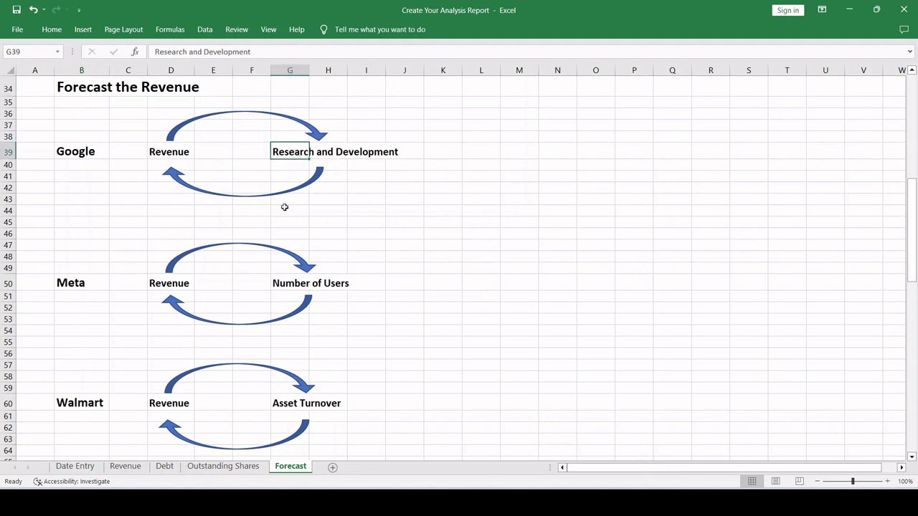
click(289, 283)
click(291, 404)
click(490, 334)
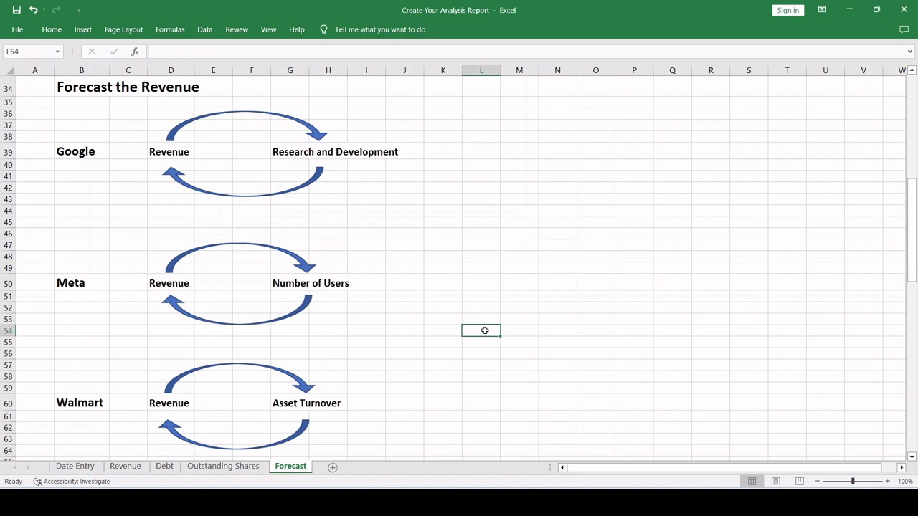
Step: Examine each company's revenue cycle in turn: Google with Research and Development, Meta with Number of Users, Walmart with Asset Turnover
click(82, 151)
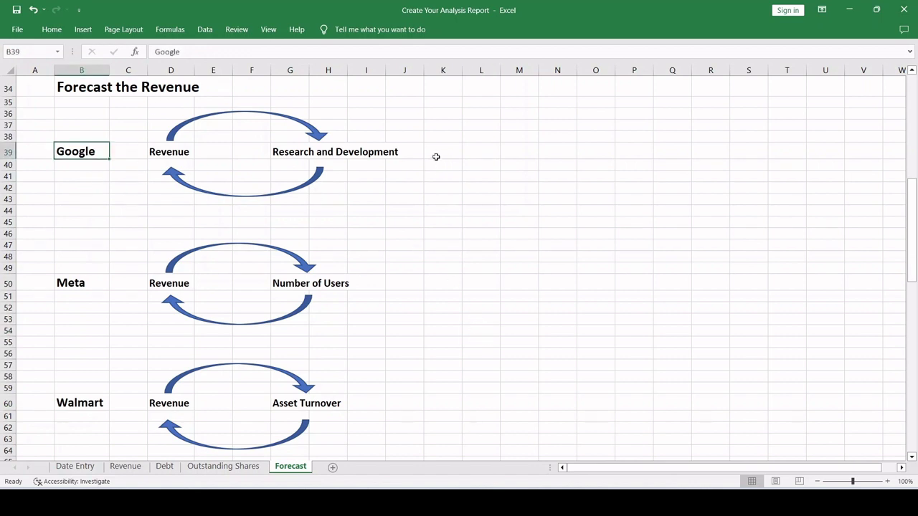
click(306, 150)
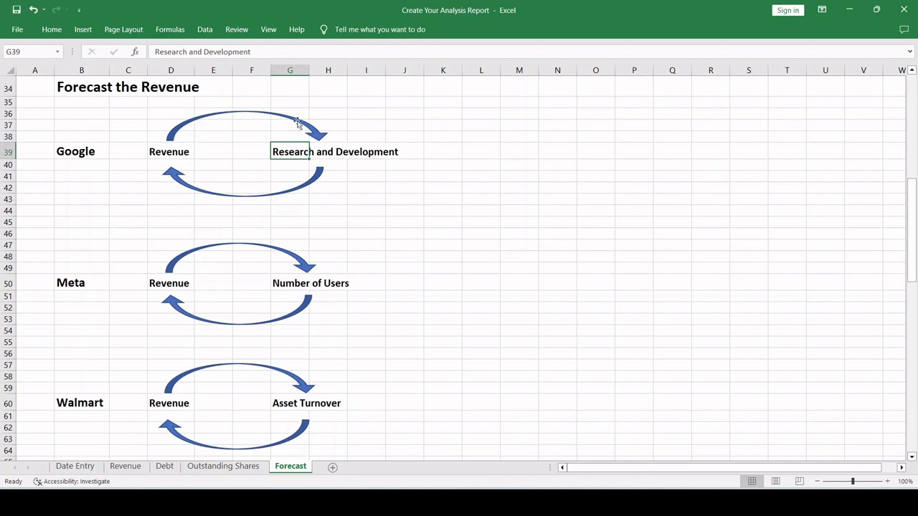
click(526, 169)
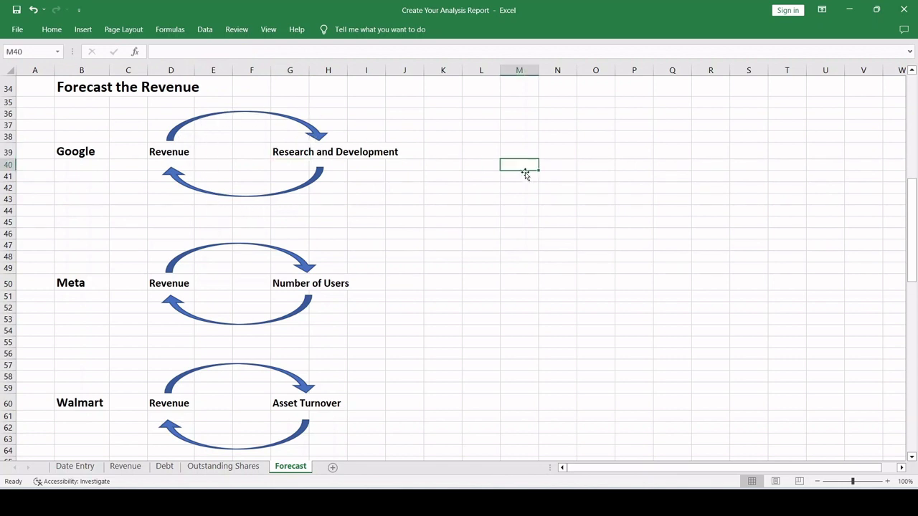
click(82, 294)
click(84, 280)
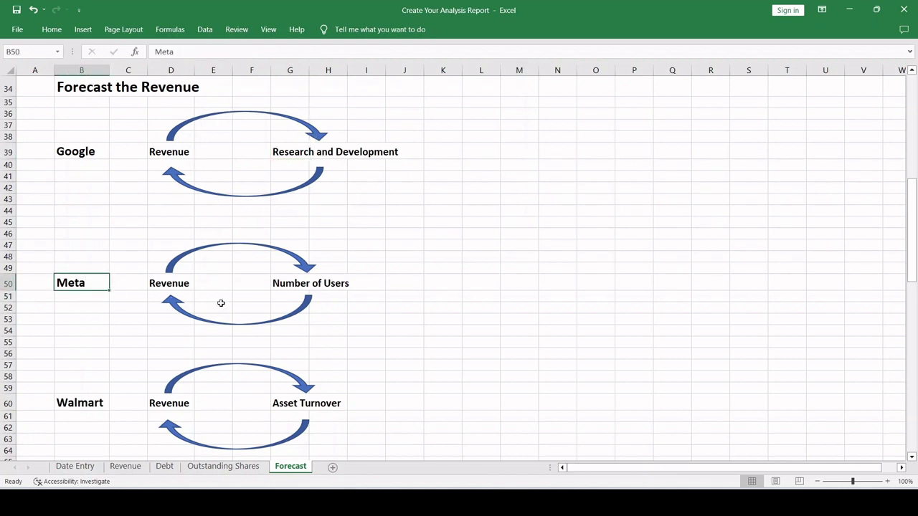
click(295, 286)
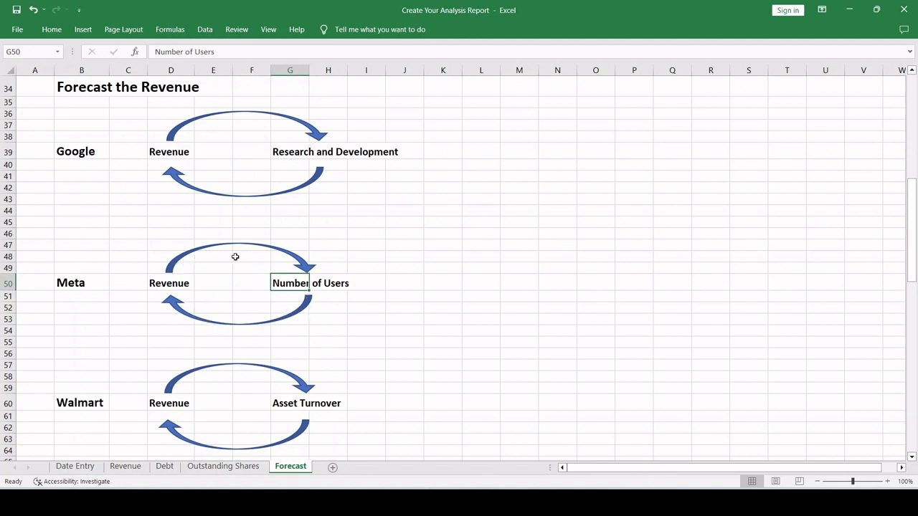
click(392, 301)
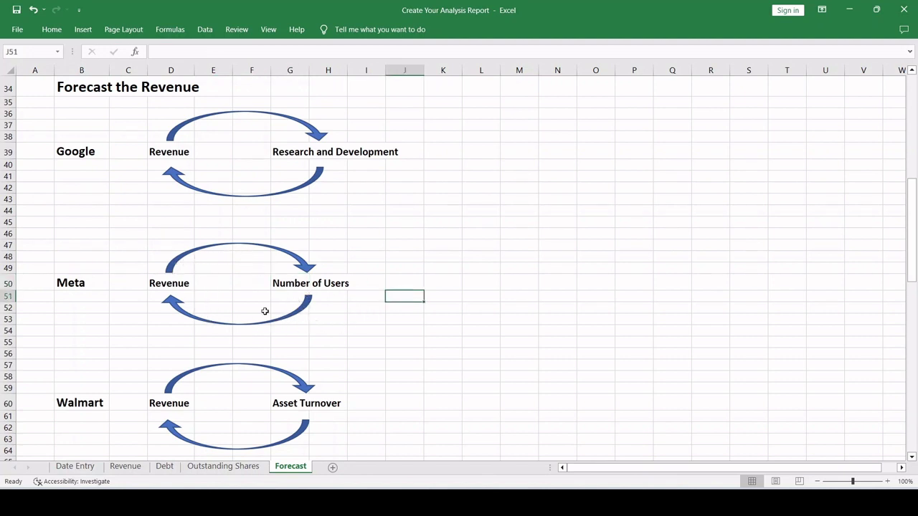
click(80, 405)
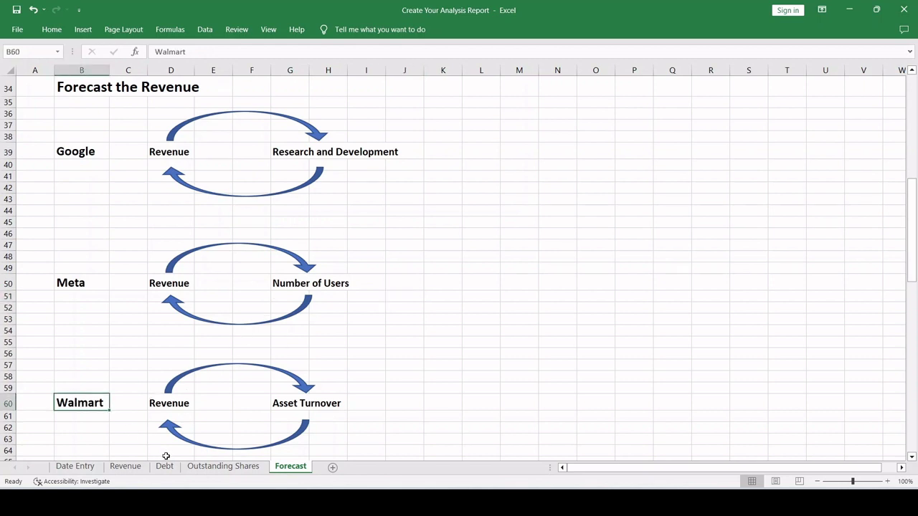
click(289, 405)
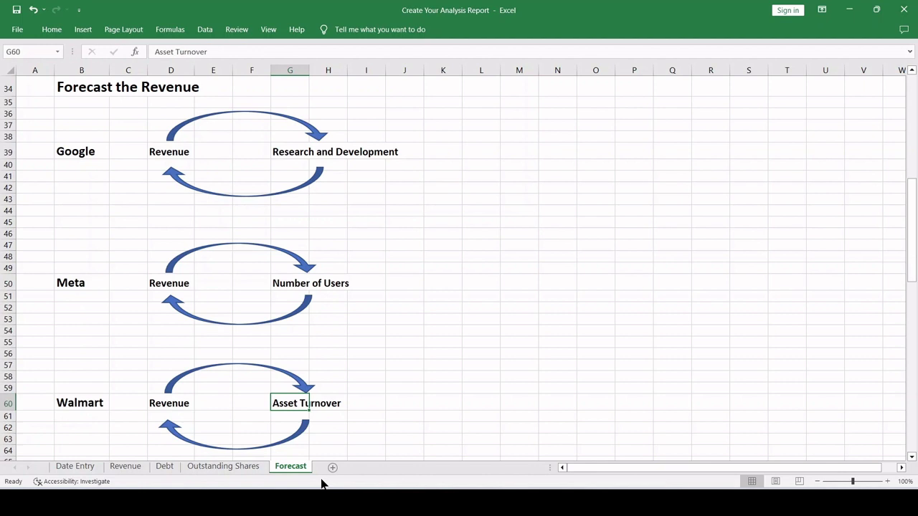
click(388, 386)
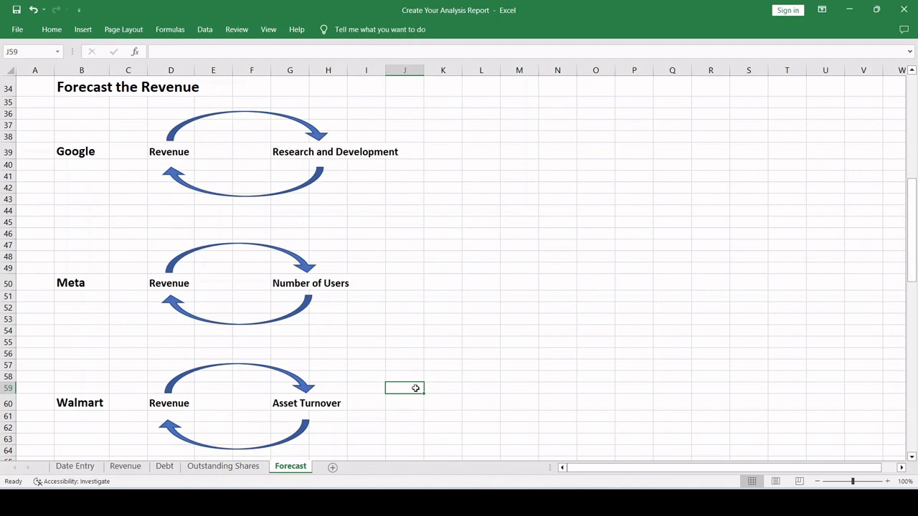
Step: Examine the Forecast the FCF heading in B71 and the Forecast Outstanding Shares heading in B73
scroll(415, 389, down, 5)
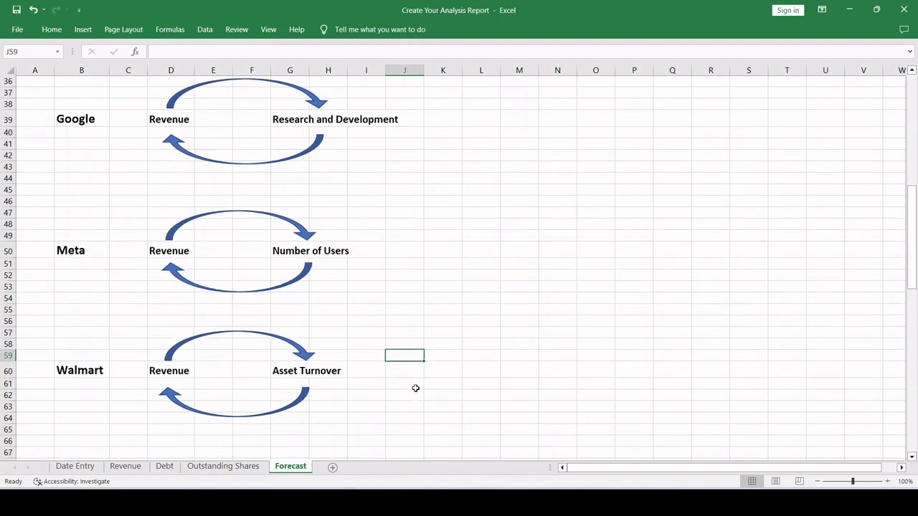
scroll(412, 380, down, 4)
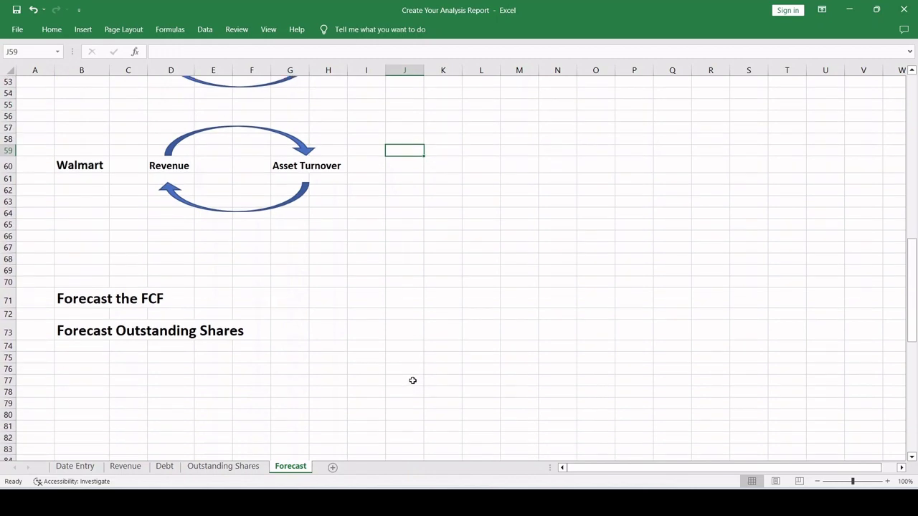
scroll(412, 381, up, 2)
click(81, 280)
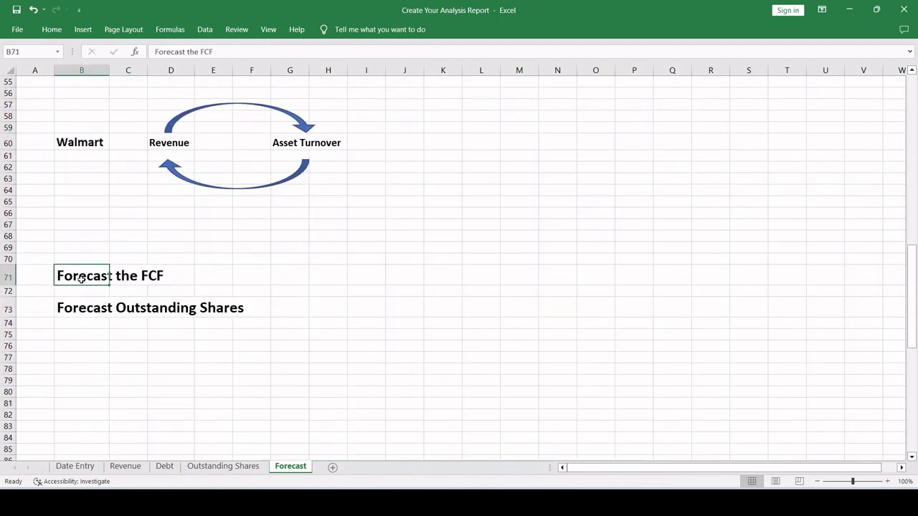
click(72, 307)
click(91, 380)
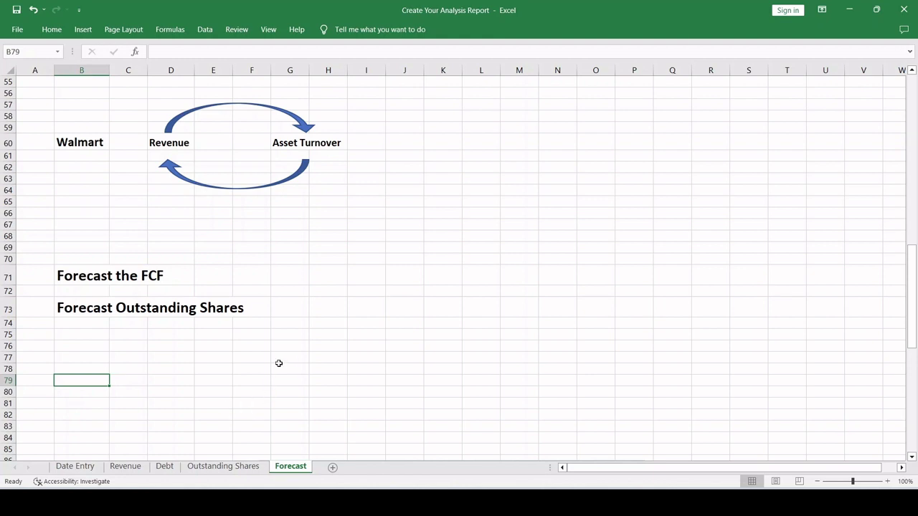
click(84, 351)
Step: Review the revenue cycle diagrams again and look through the rest of the Forecast sheet down to the closing image
scroll(284, 369, up, 5)
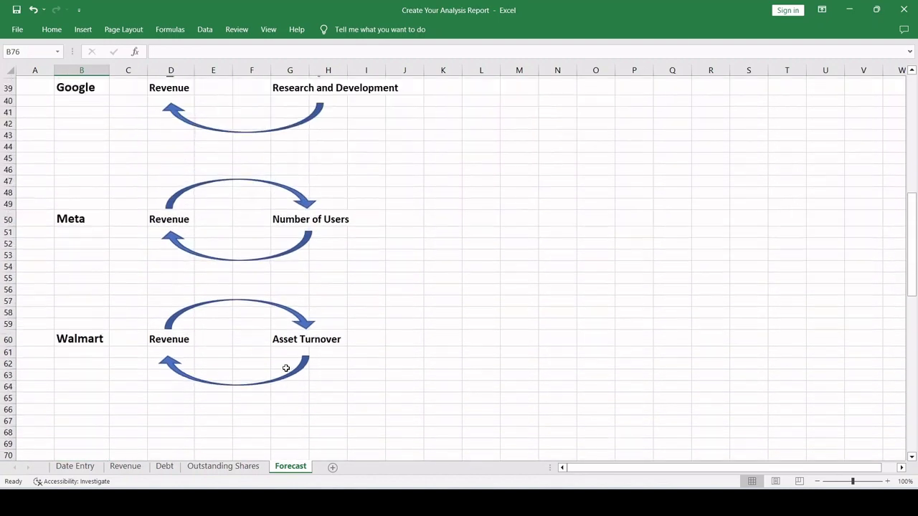
scroll(286, 368, up, 3)
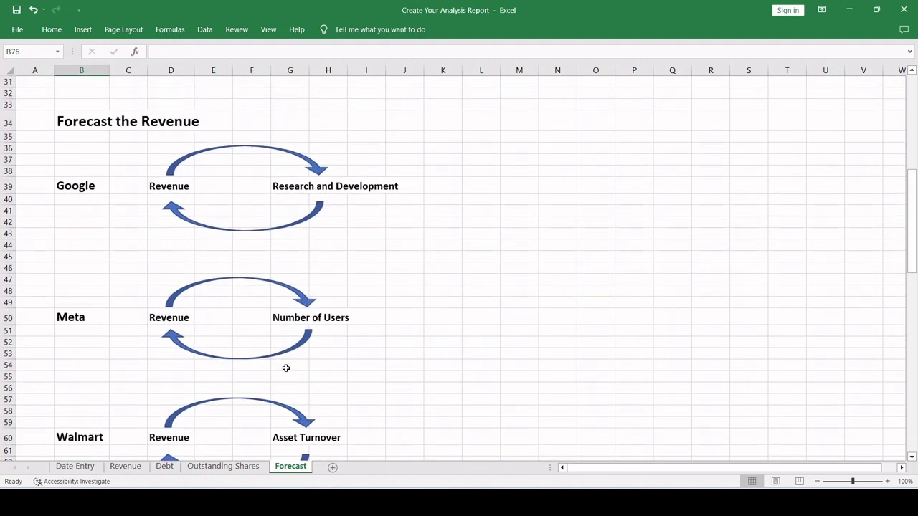
scroll(286, 368, down, 1)
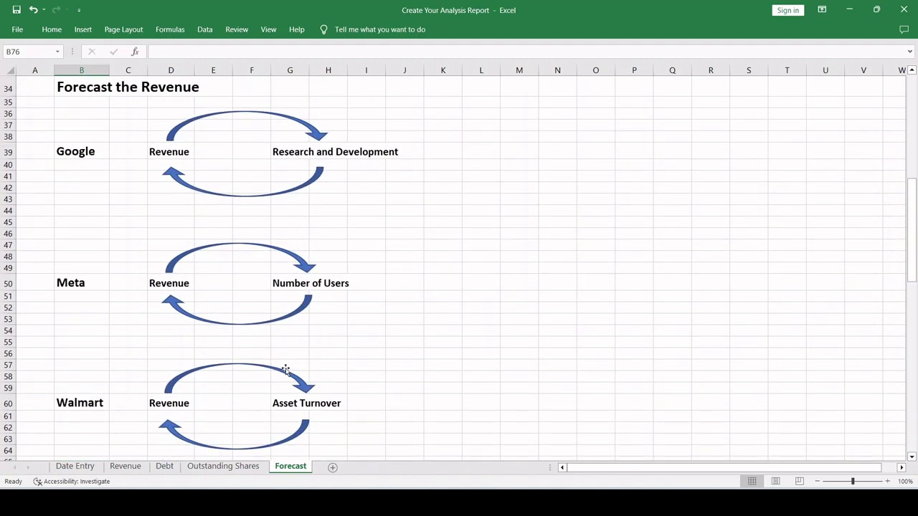
scroll(286, 369, down, 5)
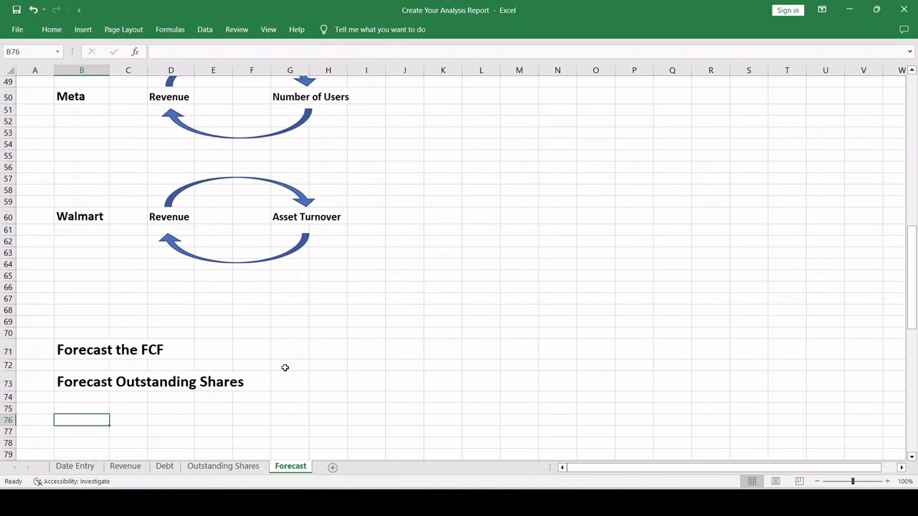
scroll(284, 367, down, 1)
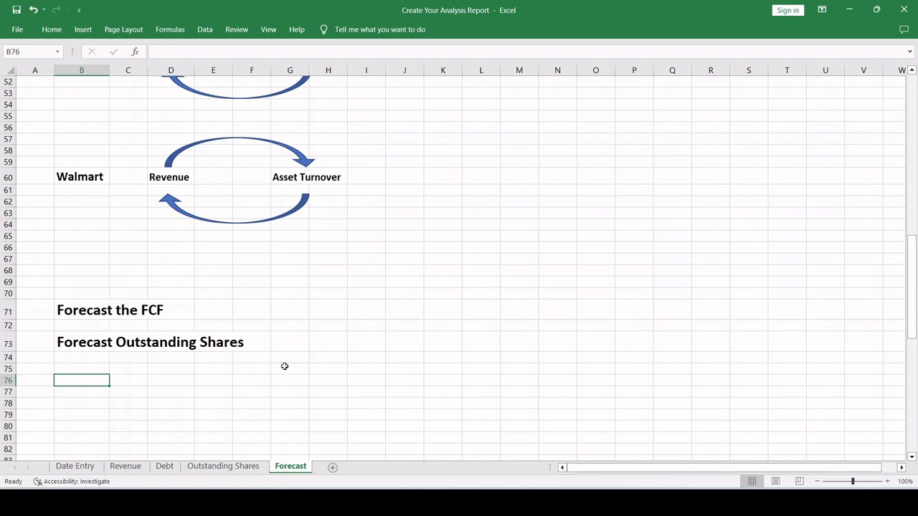
click(285, 366)
scroll(283, 366, down, 6)
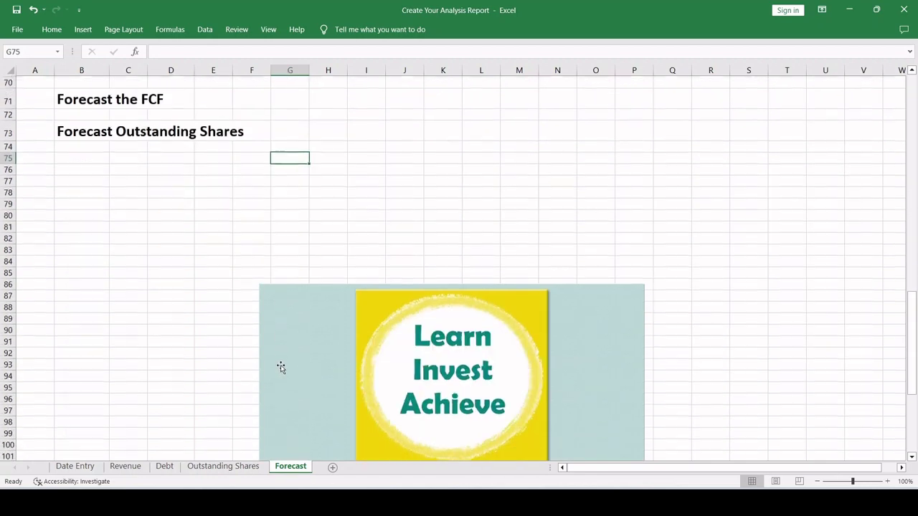
scroll(281, 367, down, 5)
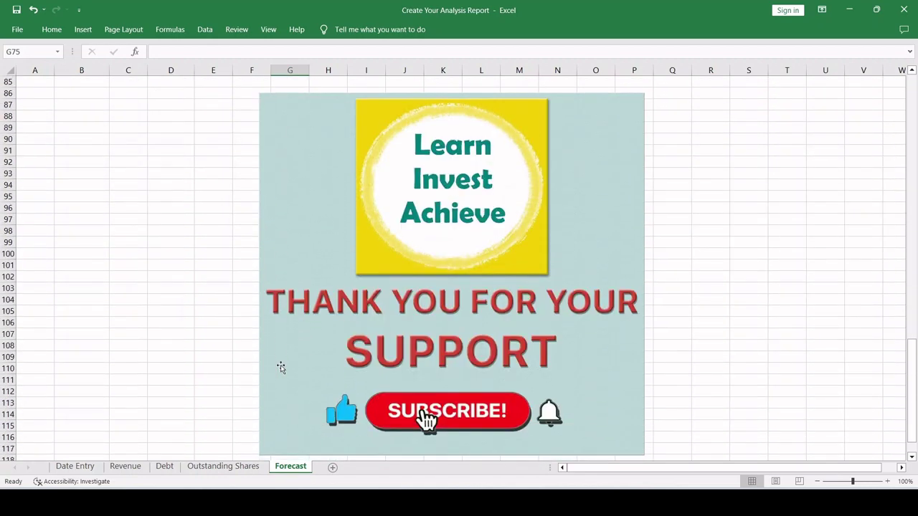